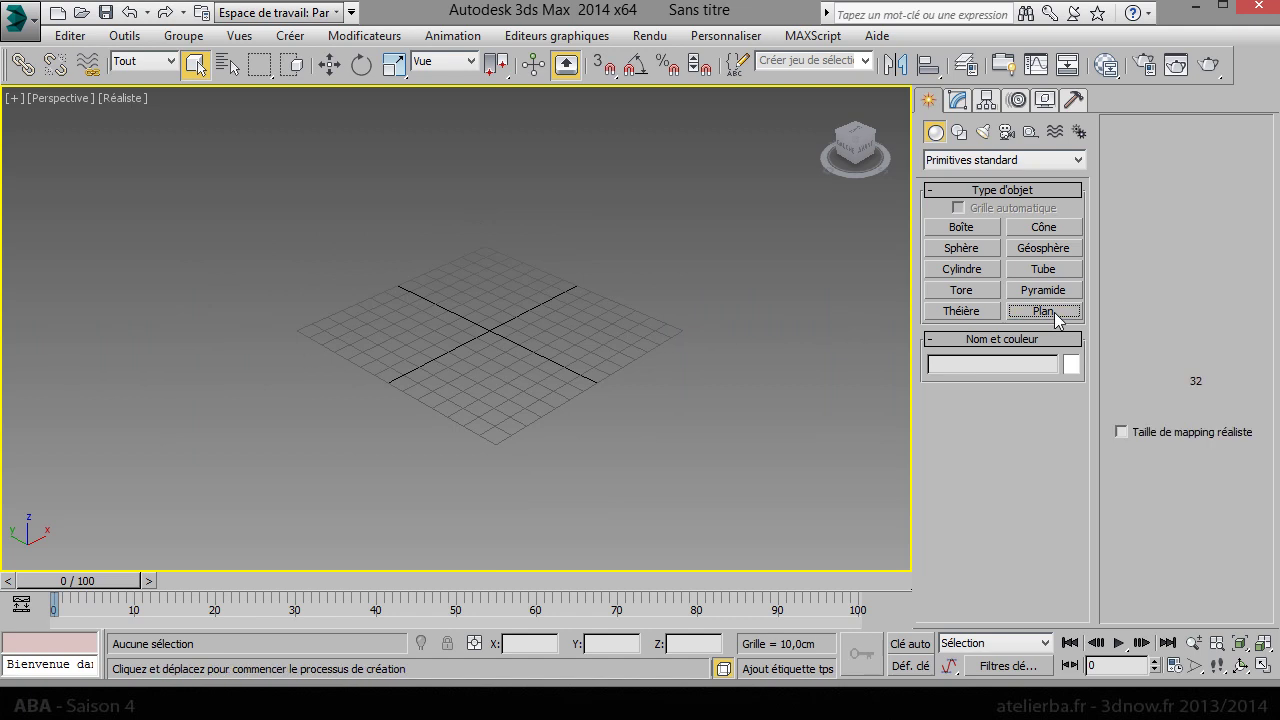
Create a plane over the grid and set its length and width to 300 cm
middle_click_drag(703, 343, 686, 404)
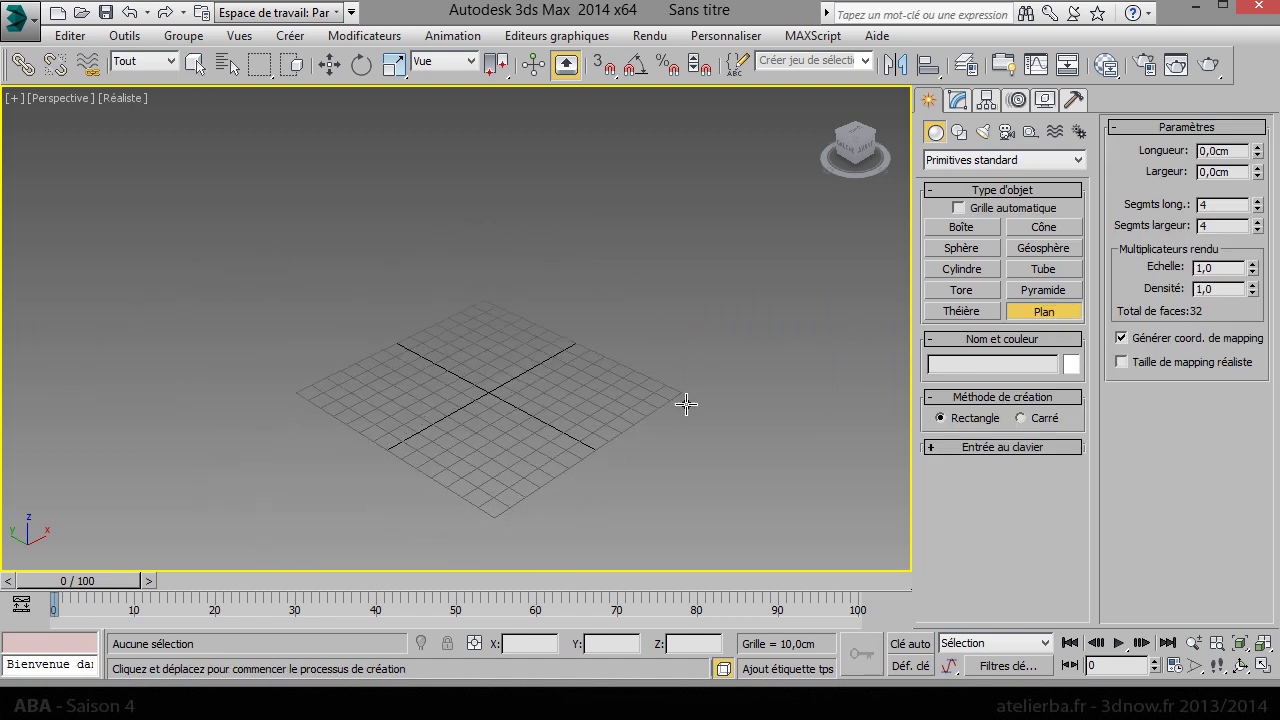
left_click_drag(524, 229, 526, 566)
double_click(1227, 152)
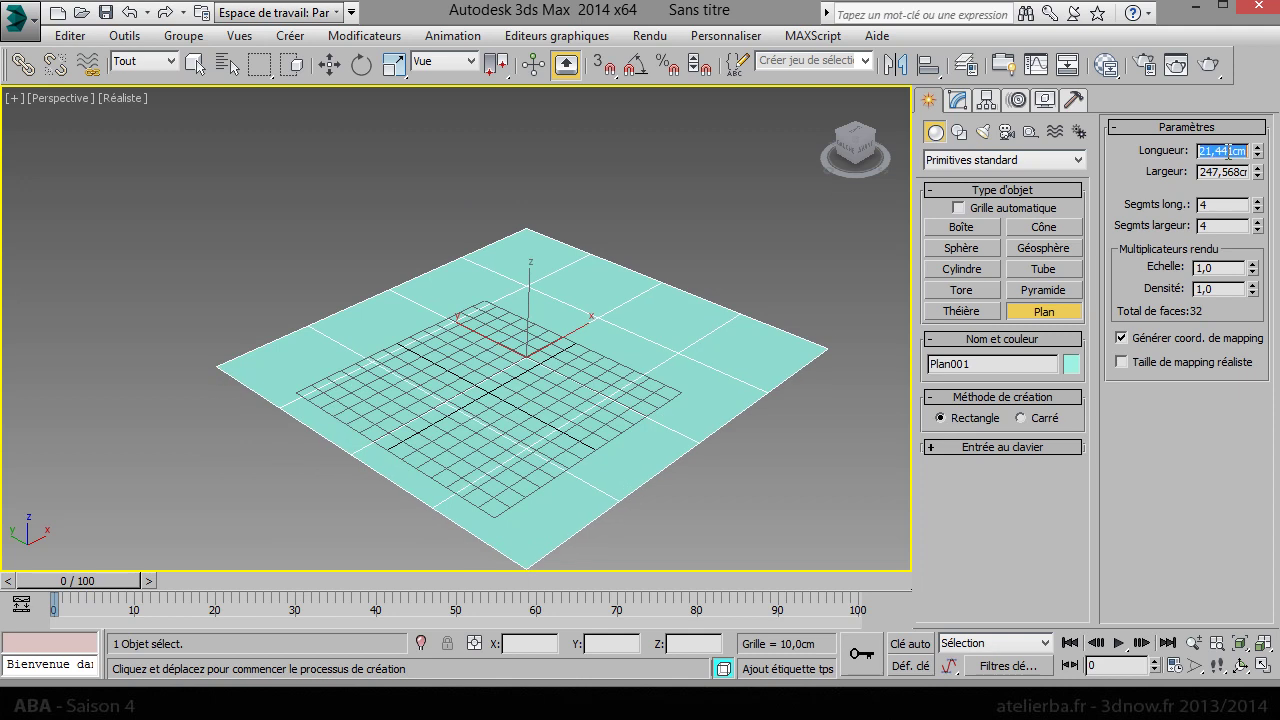
type("300")
key("Tab")
type("30")
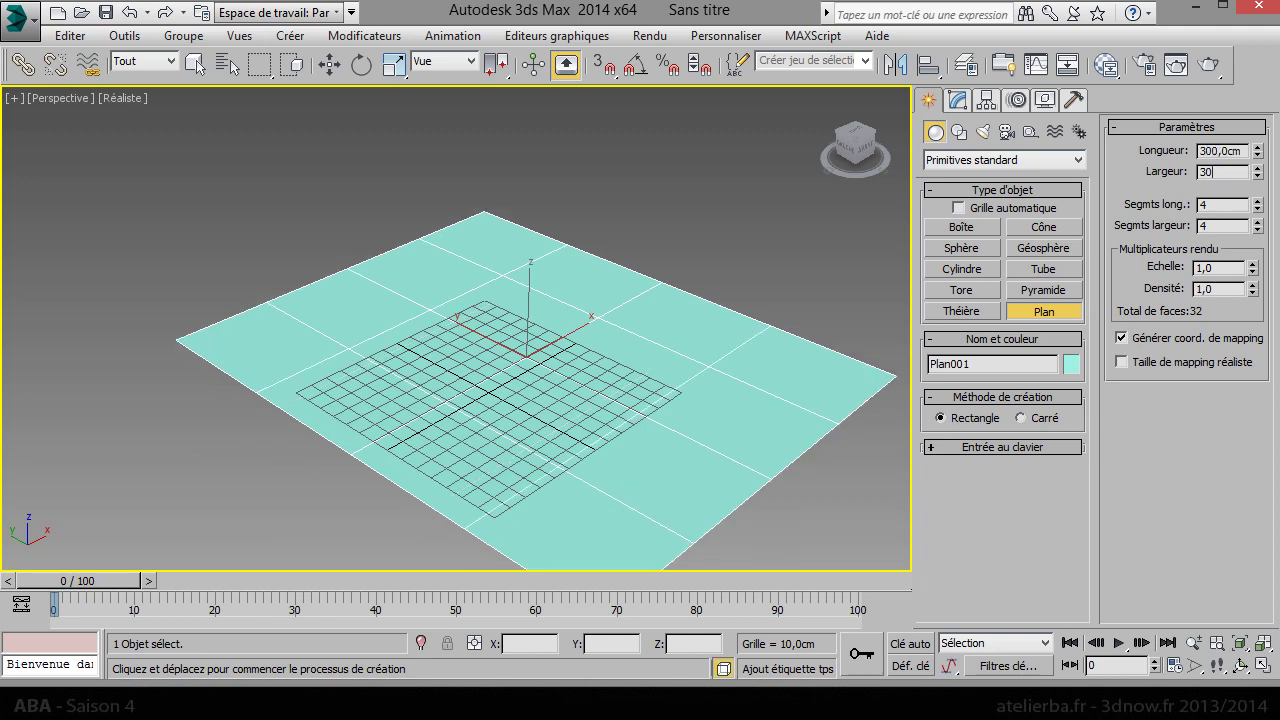
key("Tab")
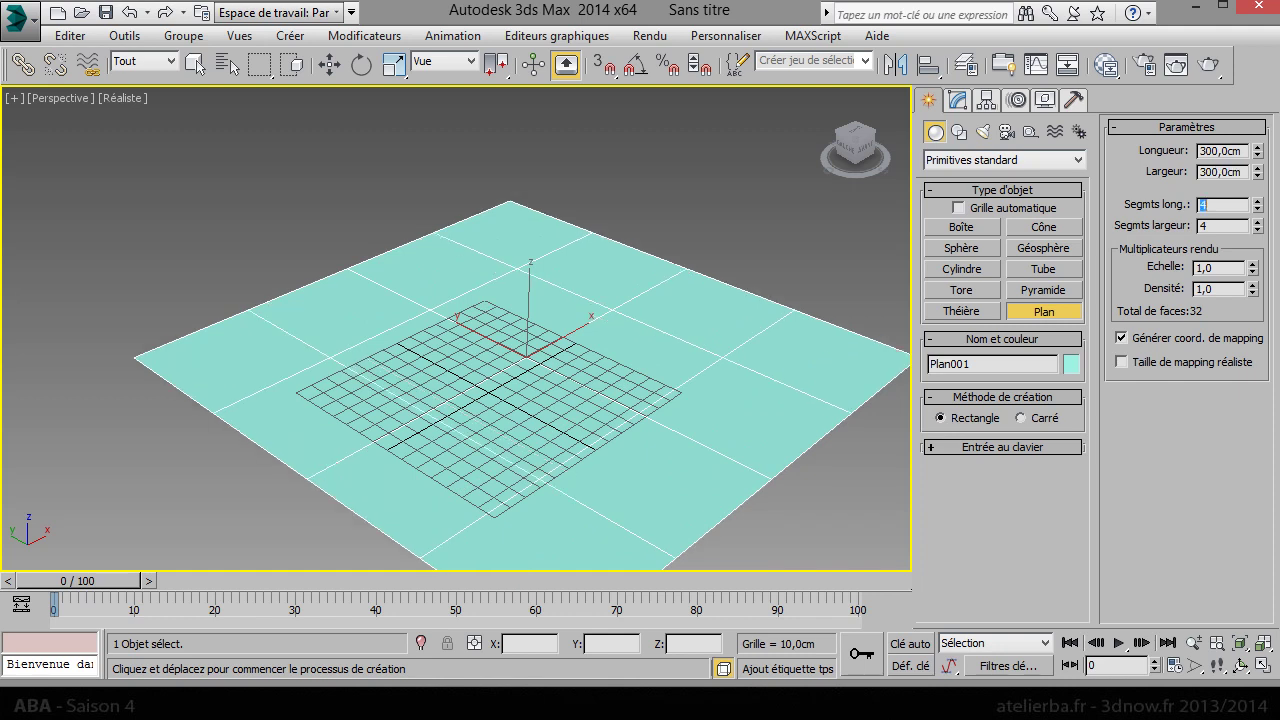
Set the plane's length and width segments to 40 each and end plane creation
type("0")
key("Tab")
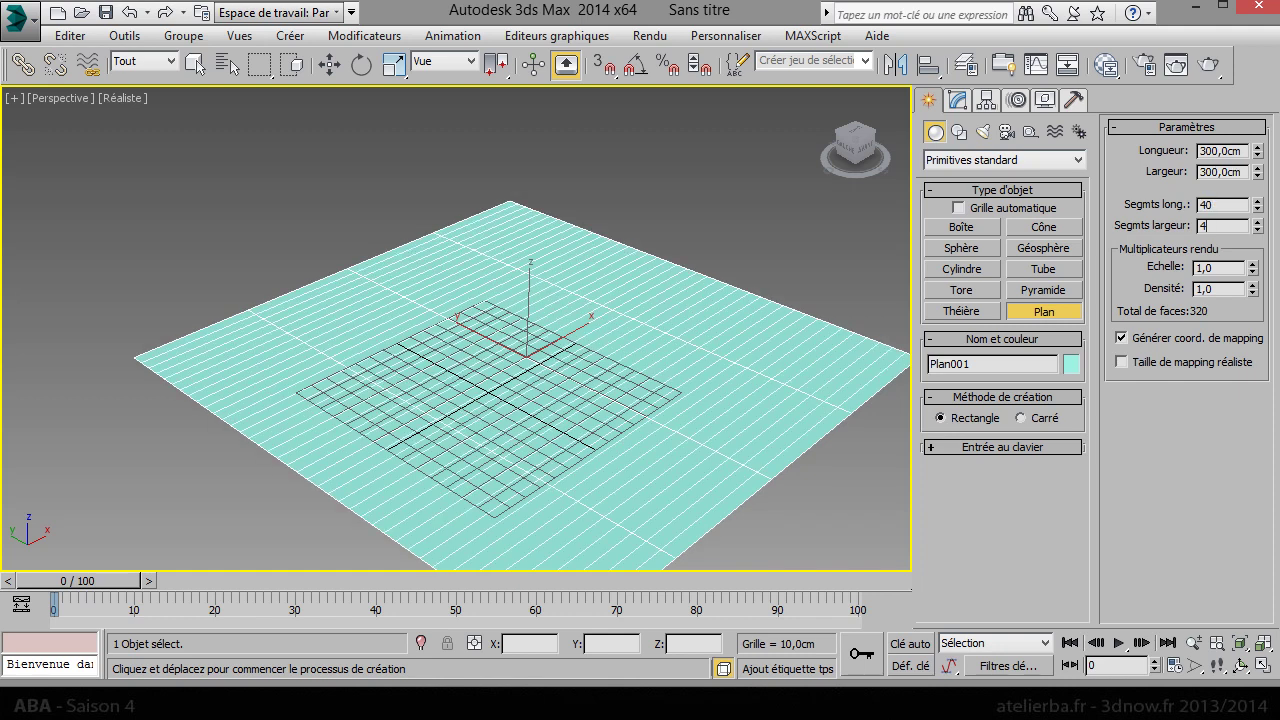
type("40")
key("Return")
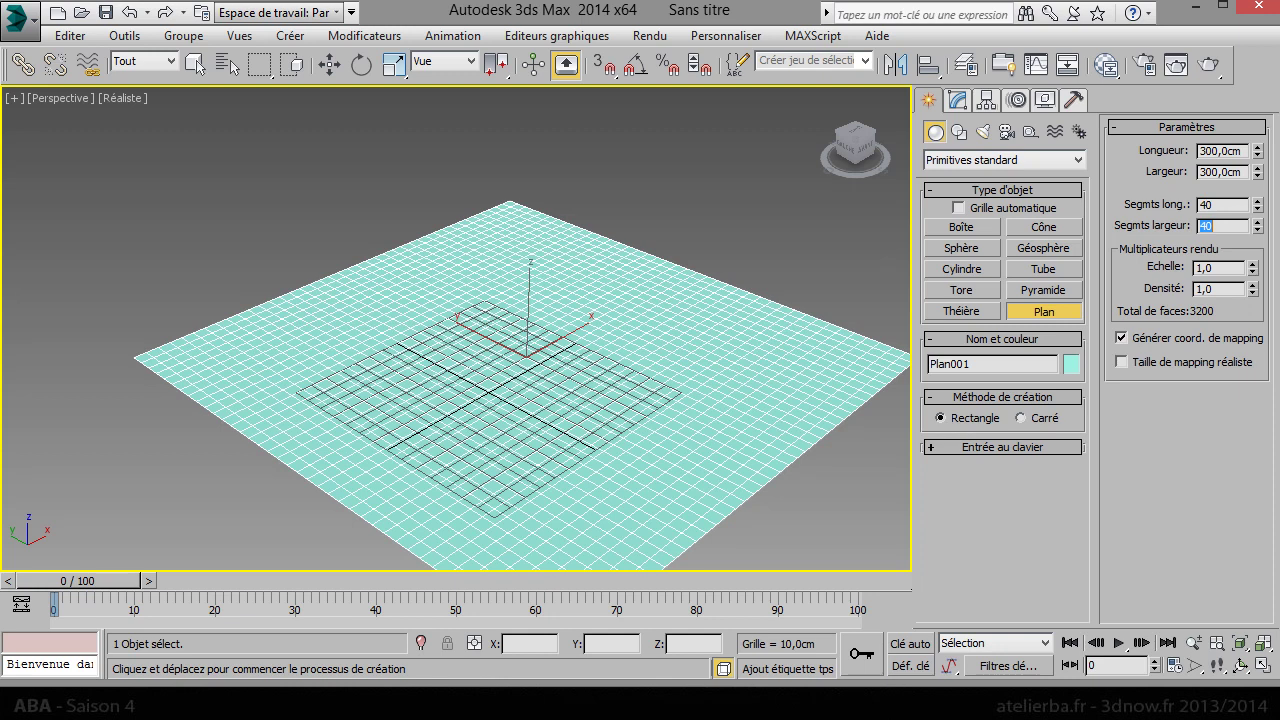
right_click(486, 300)
right_click(534, 351)
key("Escape")
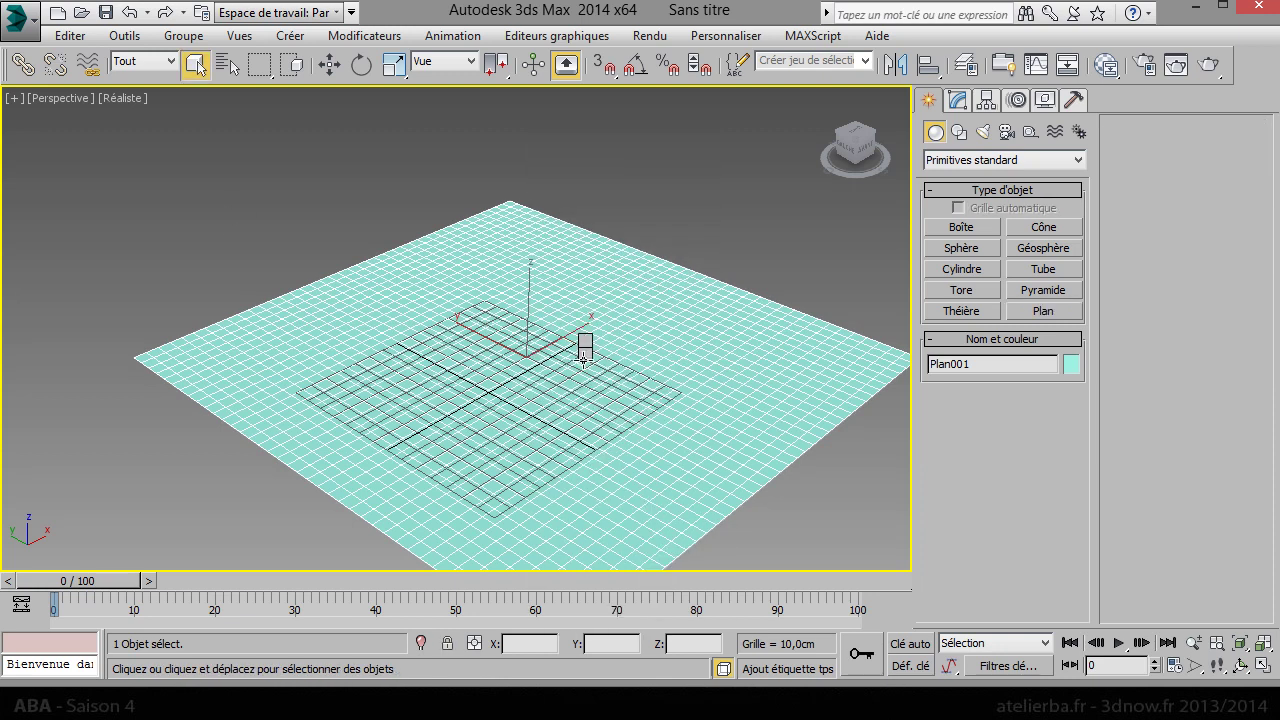
Move the plane to the origin at X 0 and Y 0, and hide the viewport grid
right_click(610, 392)
left_click(630, 397)
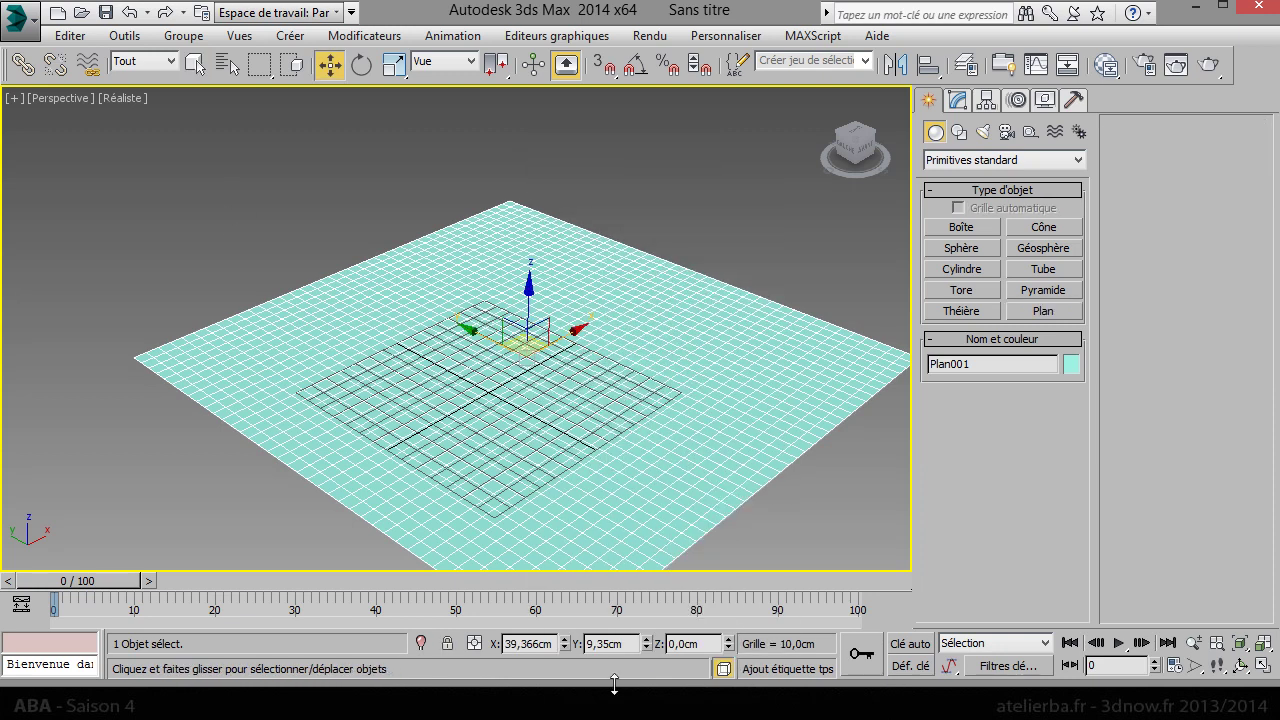
right_click(564, 645)
right_click(646, 641)
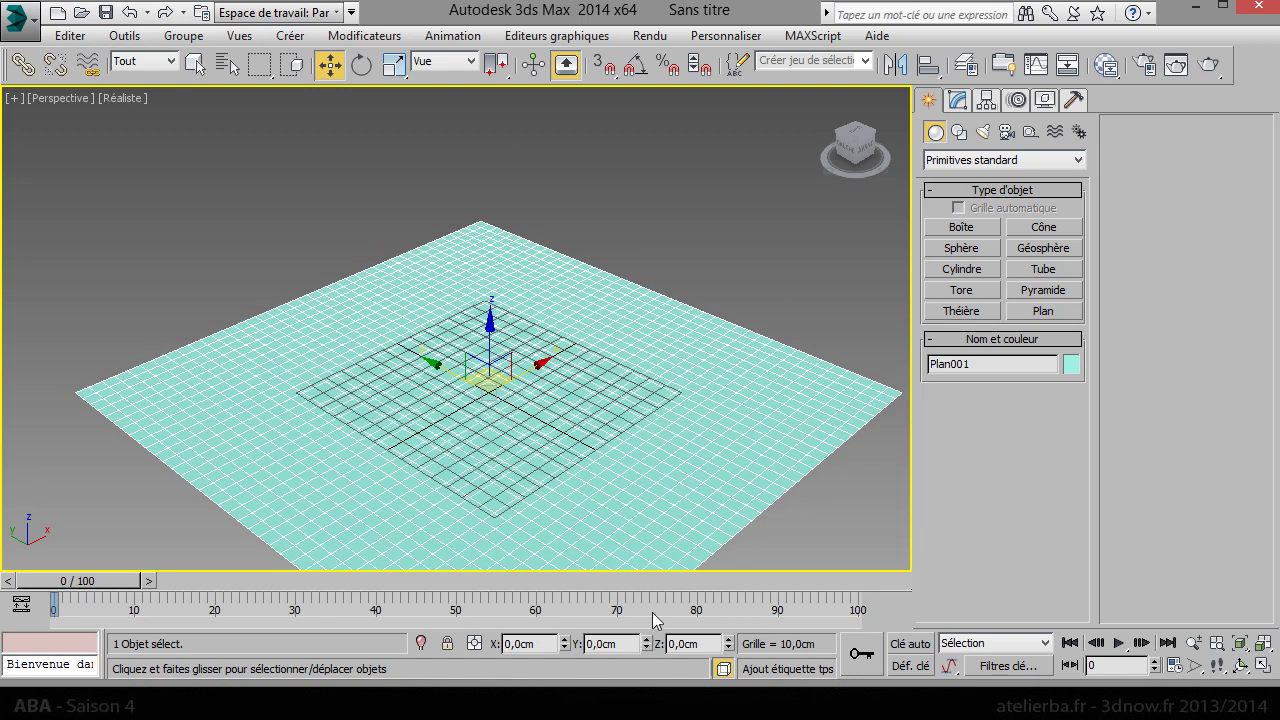
middle_click_drag(672, 250, 686, 120)
key("g")
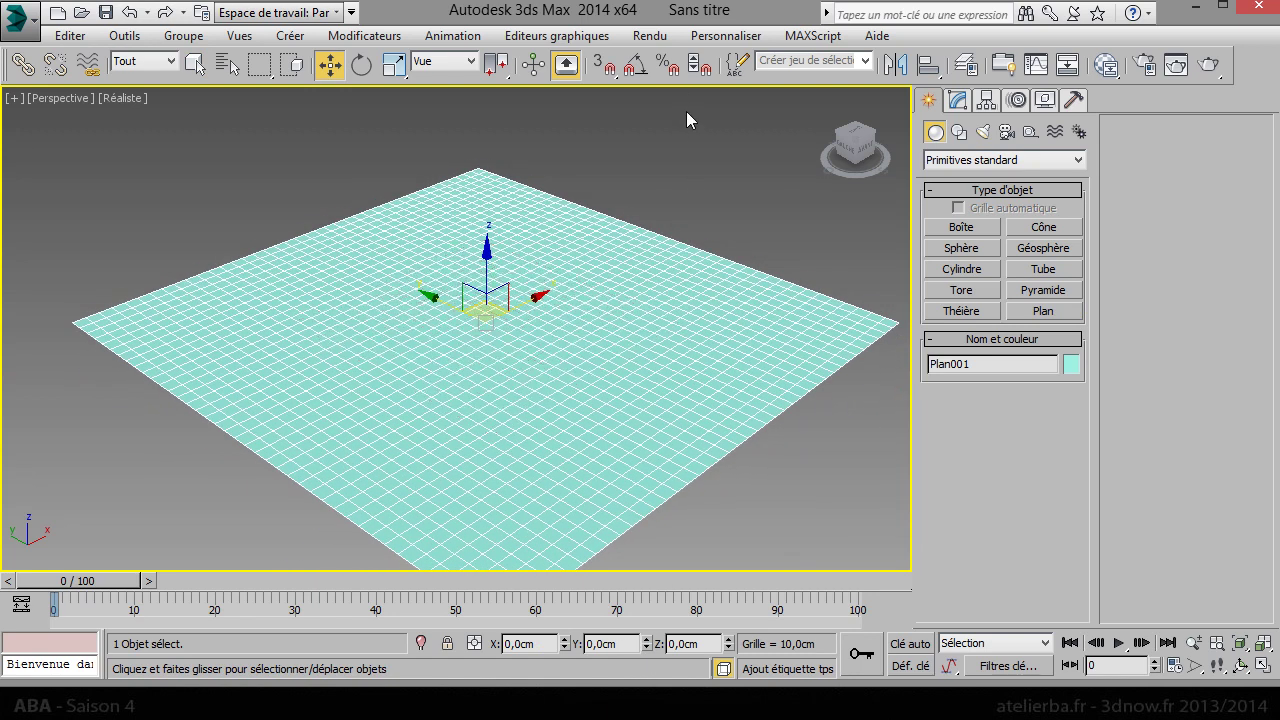
Apply the Tissu modifier to the plane
left_click(957, 101)
left_click(1014, 155)
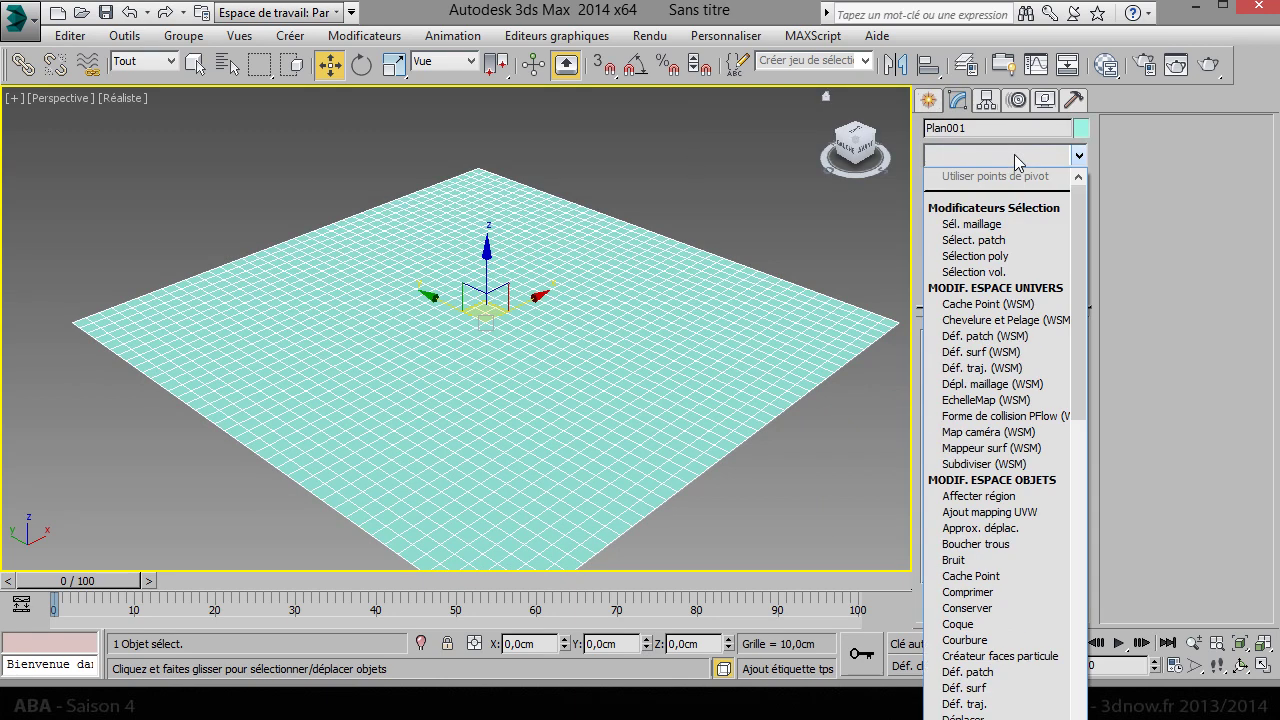
key("t")
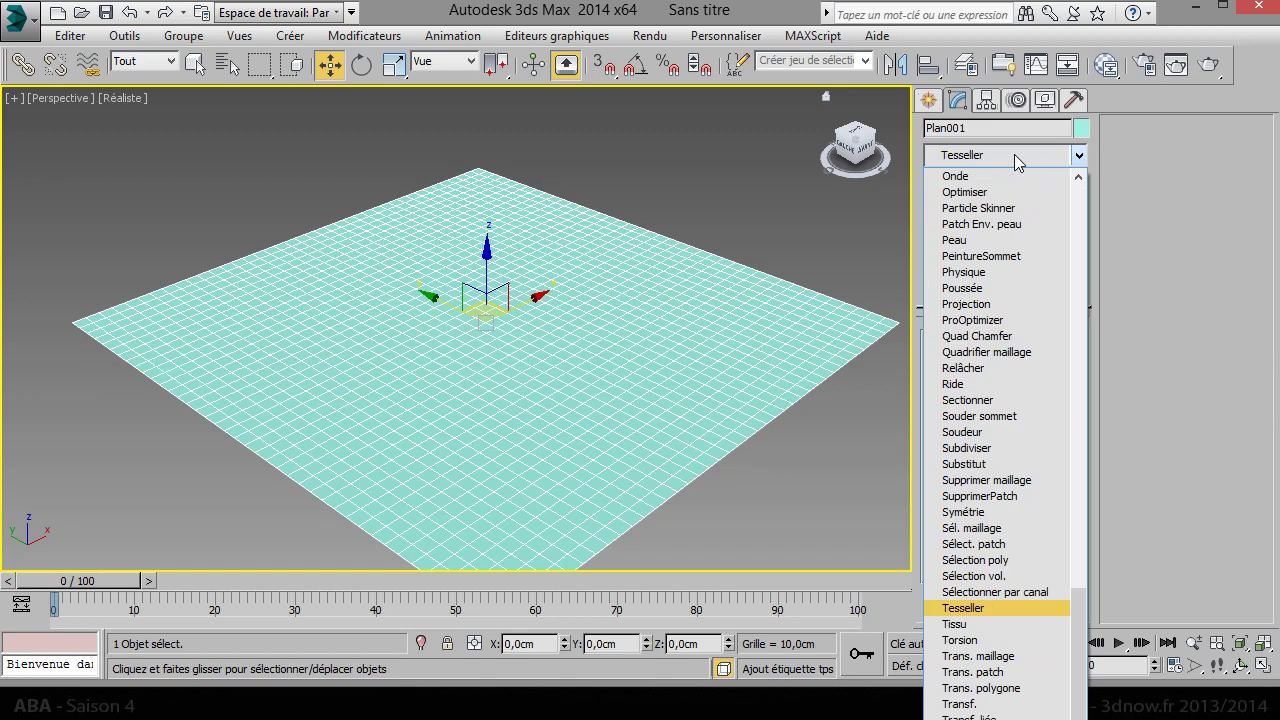
left_click(985, 624)
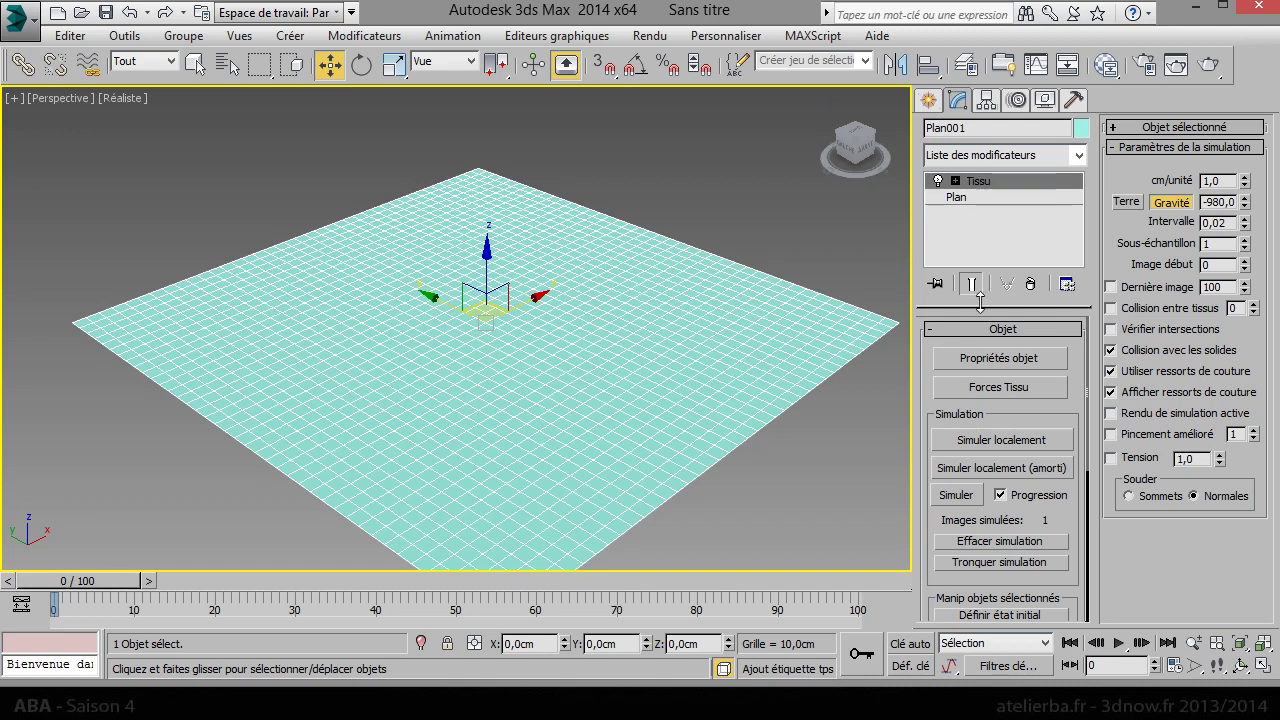
Define Plan001 as Tissu in the cloth modifier's object properties and accept the settings
left_click_drag(1003, 308, 1003, 249)
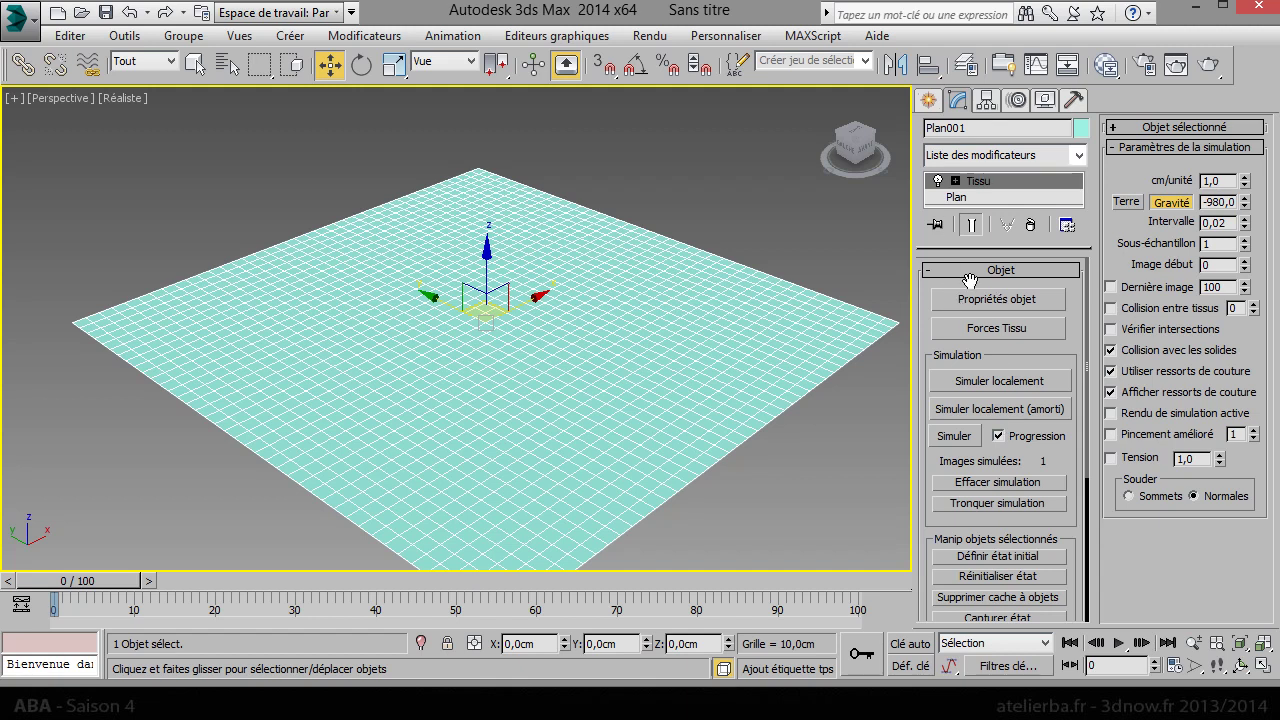
left_click(1016, 302)
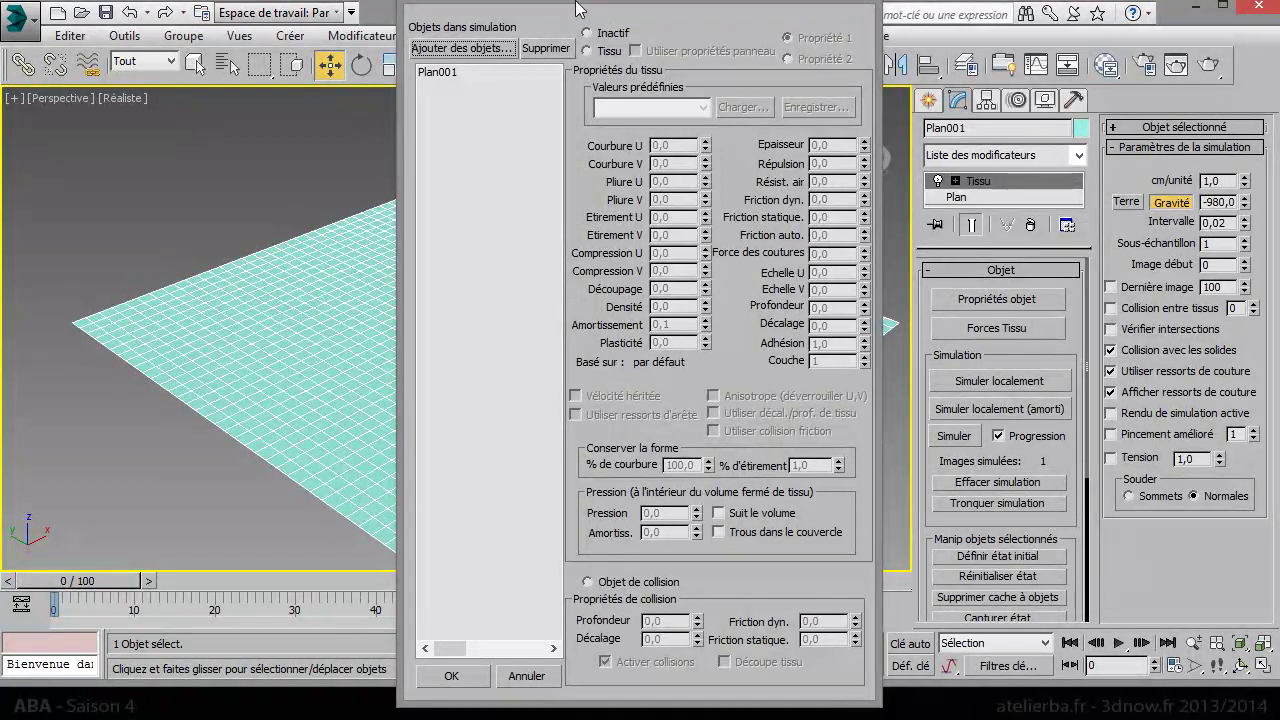
left_click_drag(588, 6, 578, 22)
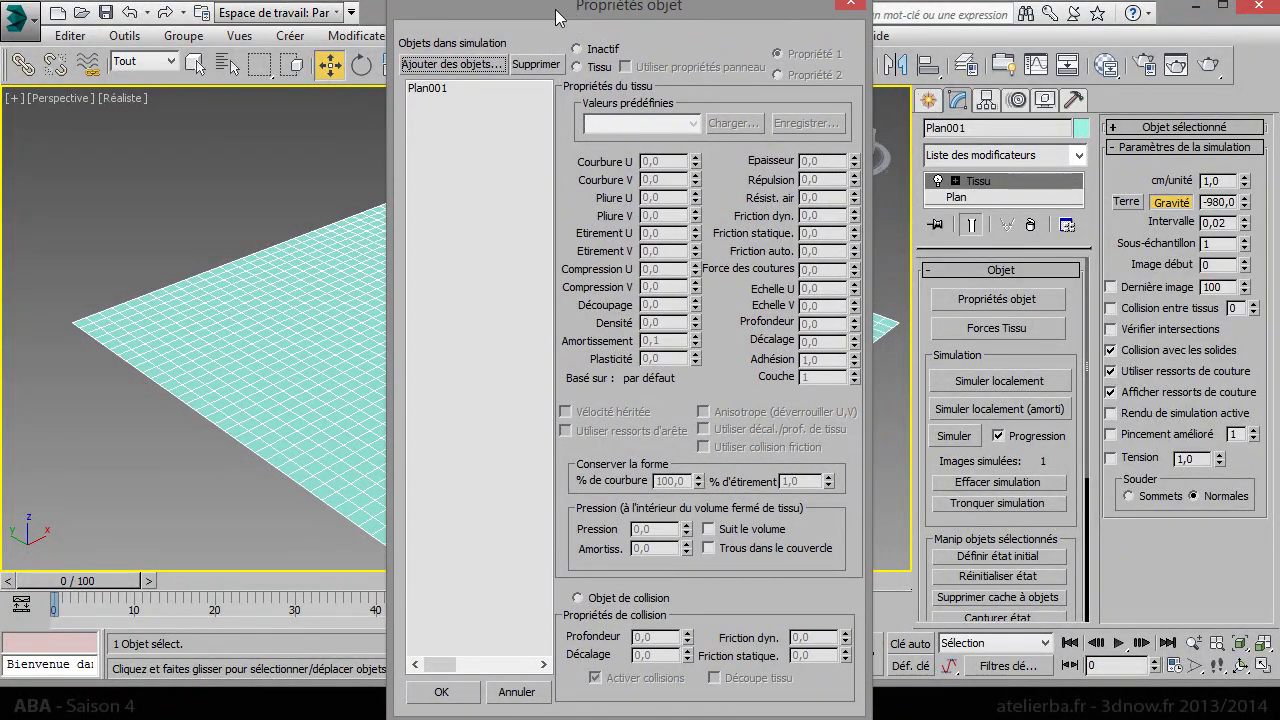
left_click(417, 89)
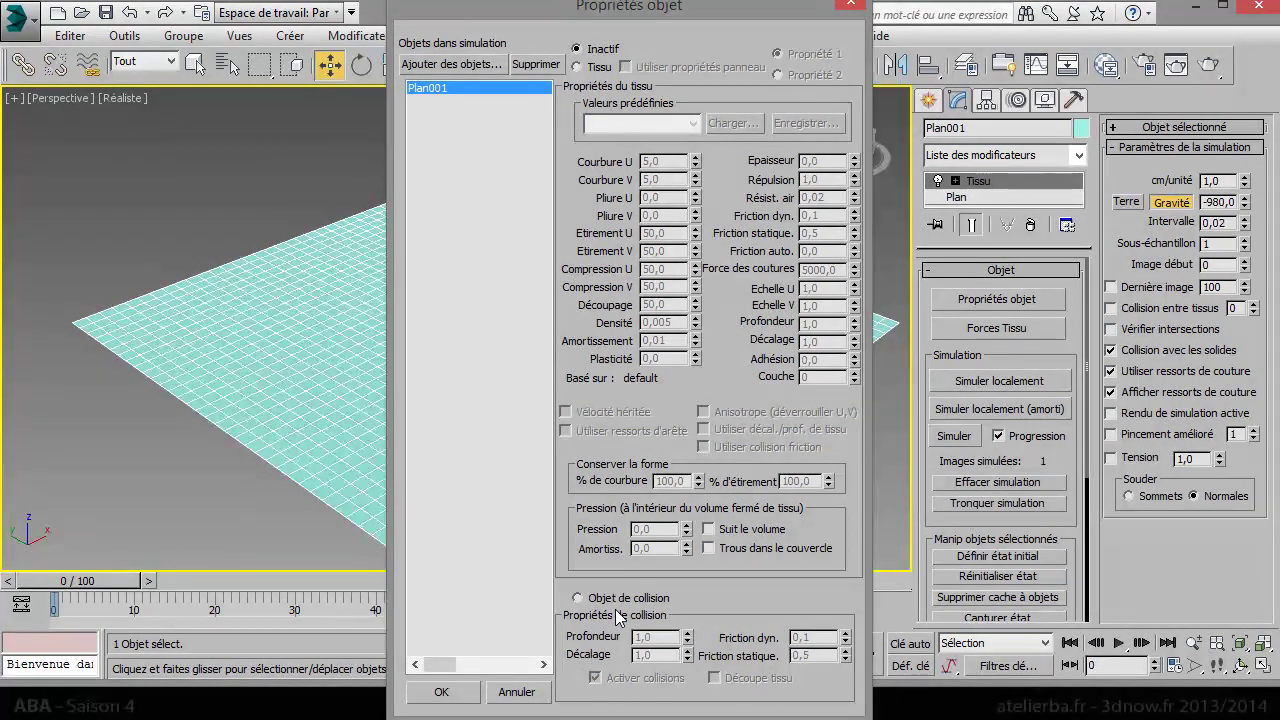
left_click(585, 70)
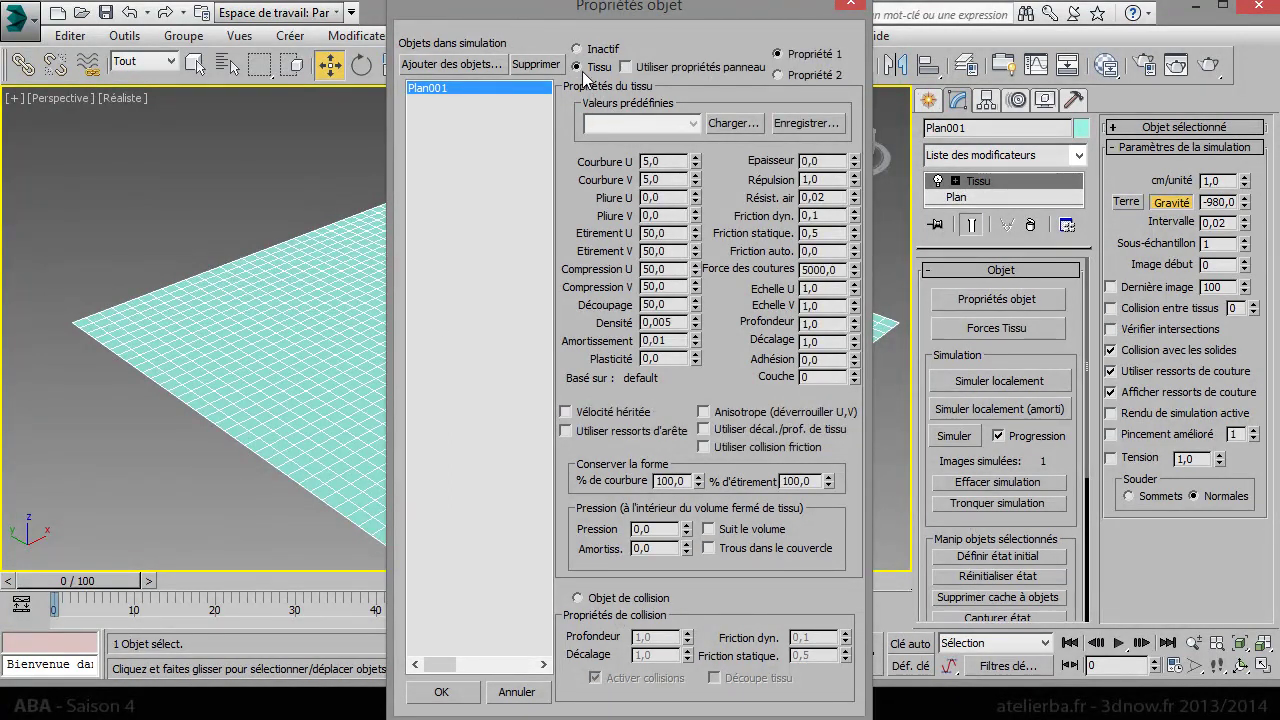
left_click(445, 694)
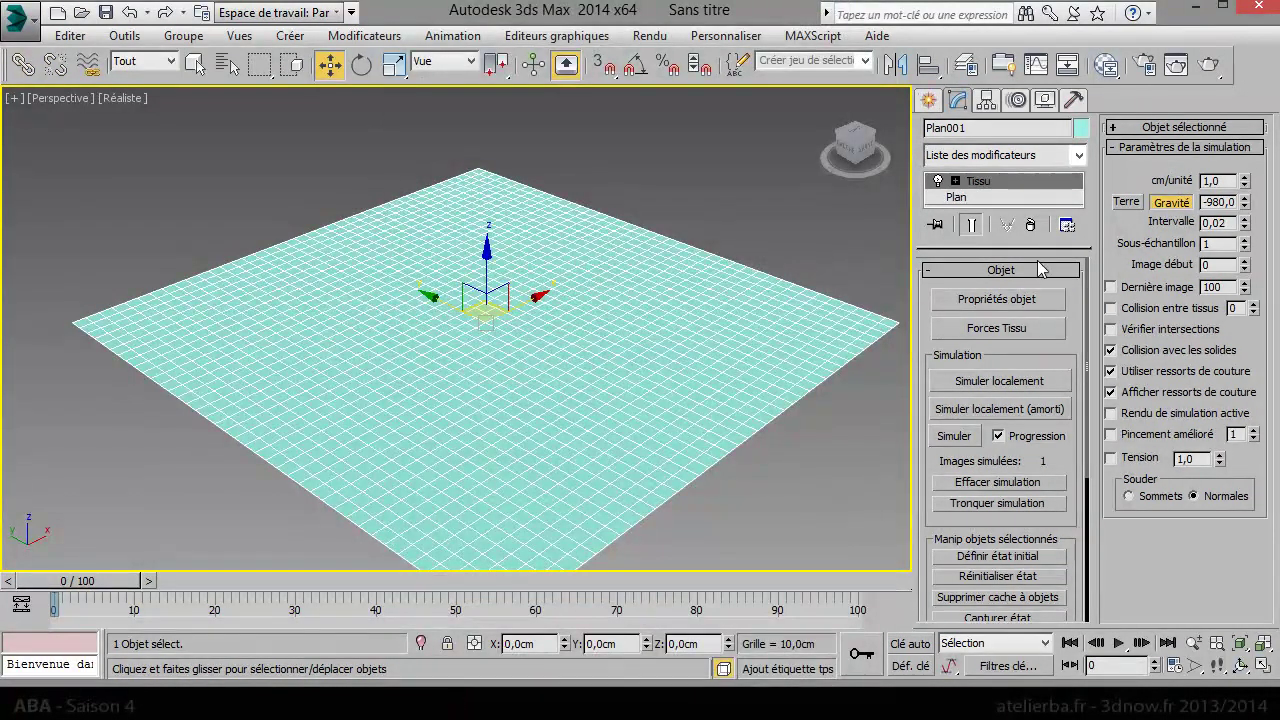
Review Plan001's cloth settings in the object properties
left_click(997, 299)
left_click(446, 74)
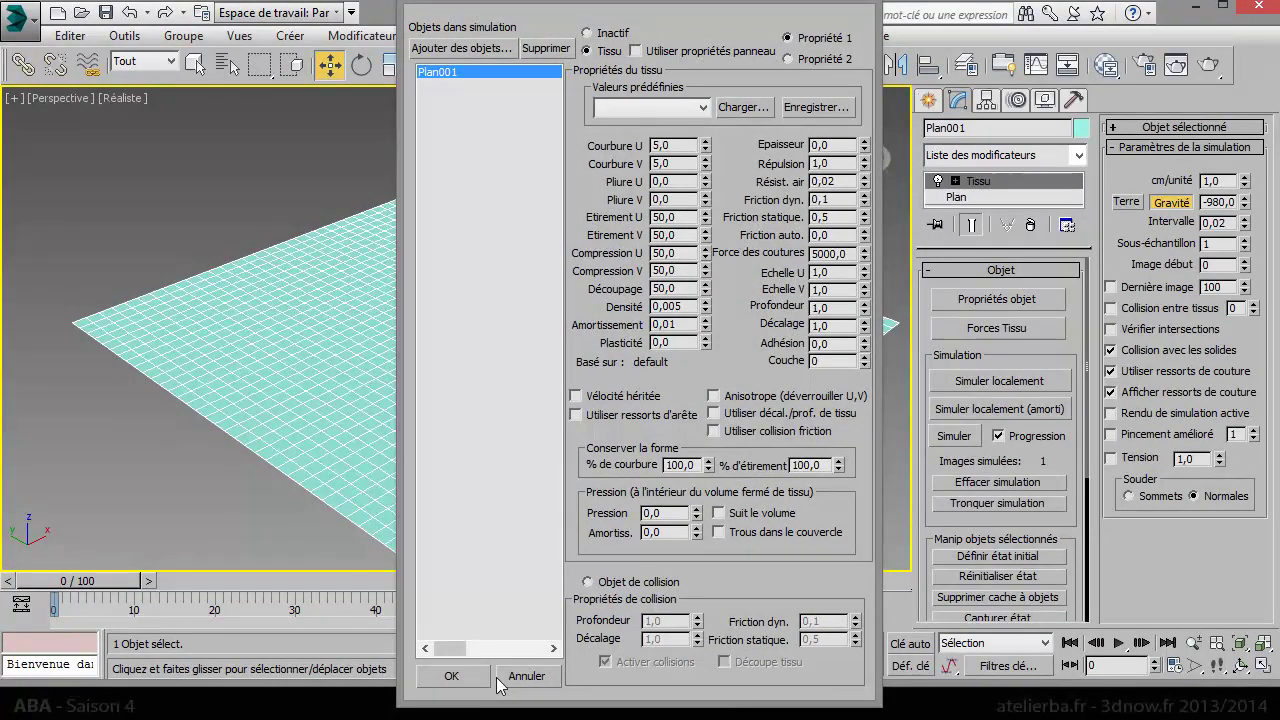
left_click_drag(799, 1, 795, 21)
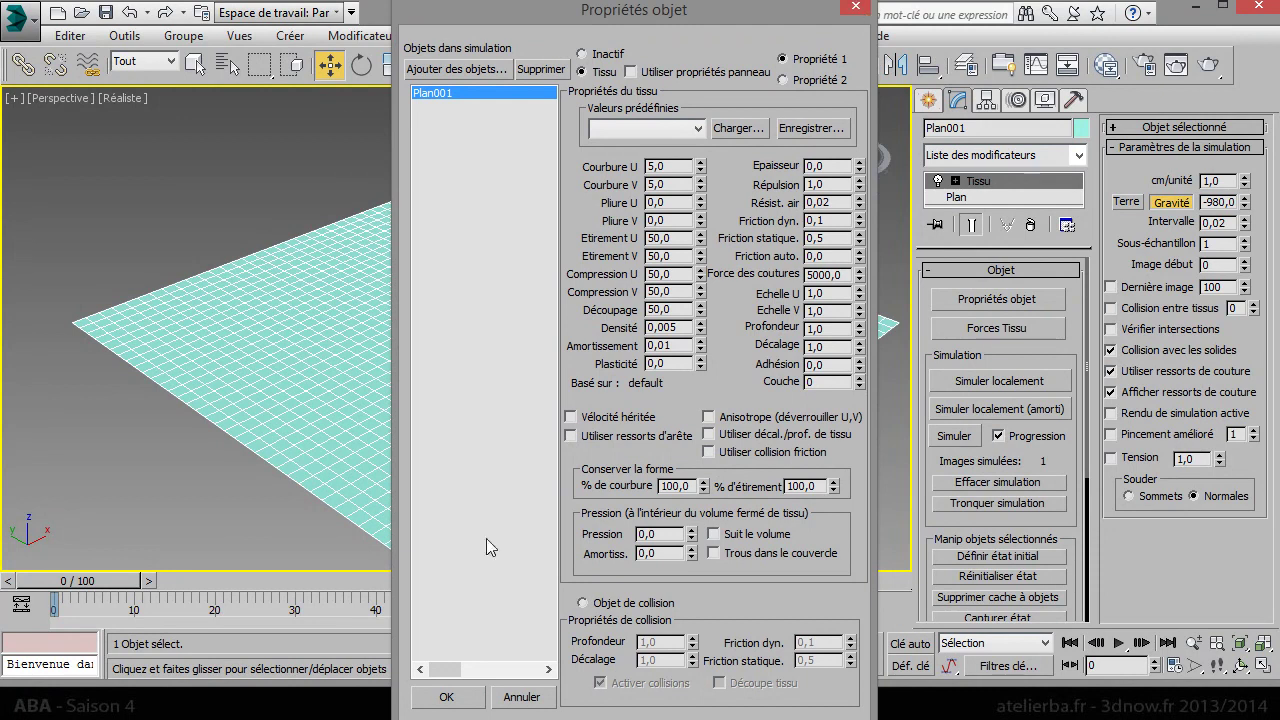
left_click(446, 699)
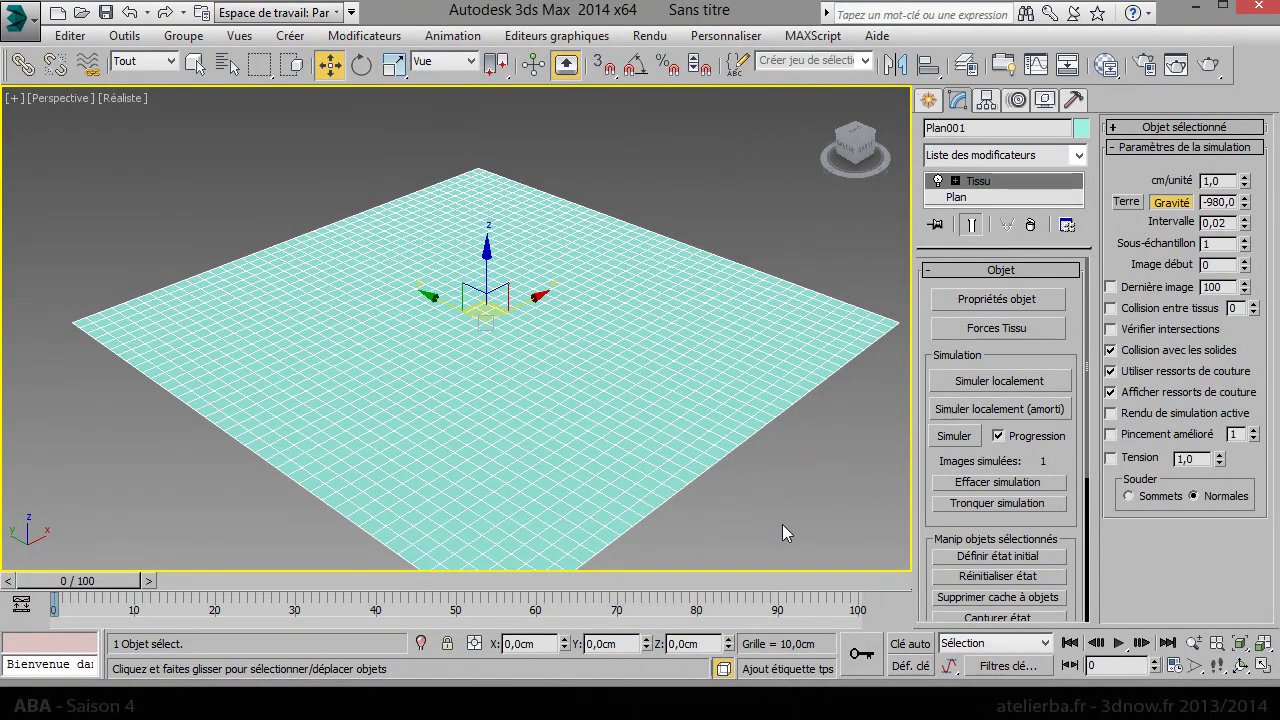
Run a local cloth simulation of the plane and stop it after the fall
middle_click_drag(621, 446, 609, 386)
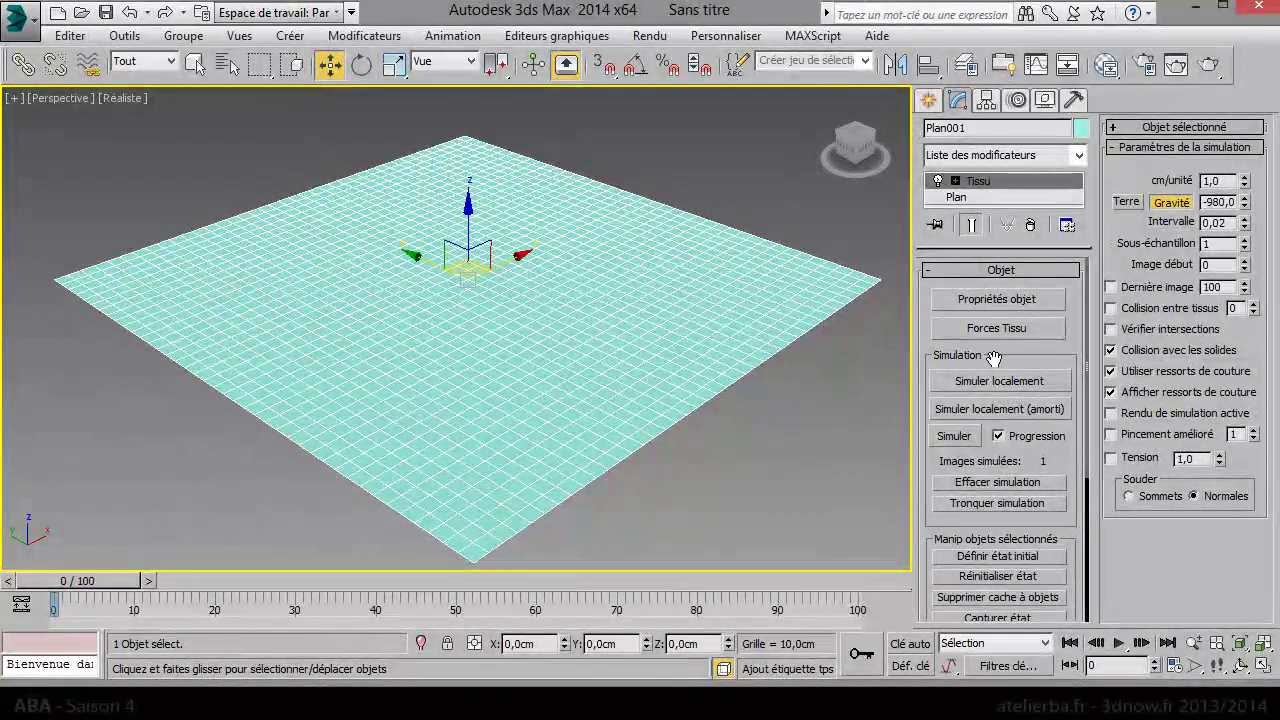
left_click_drag(993, 357, 950, 303)
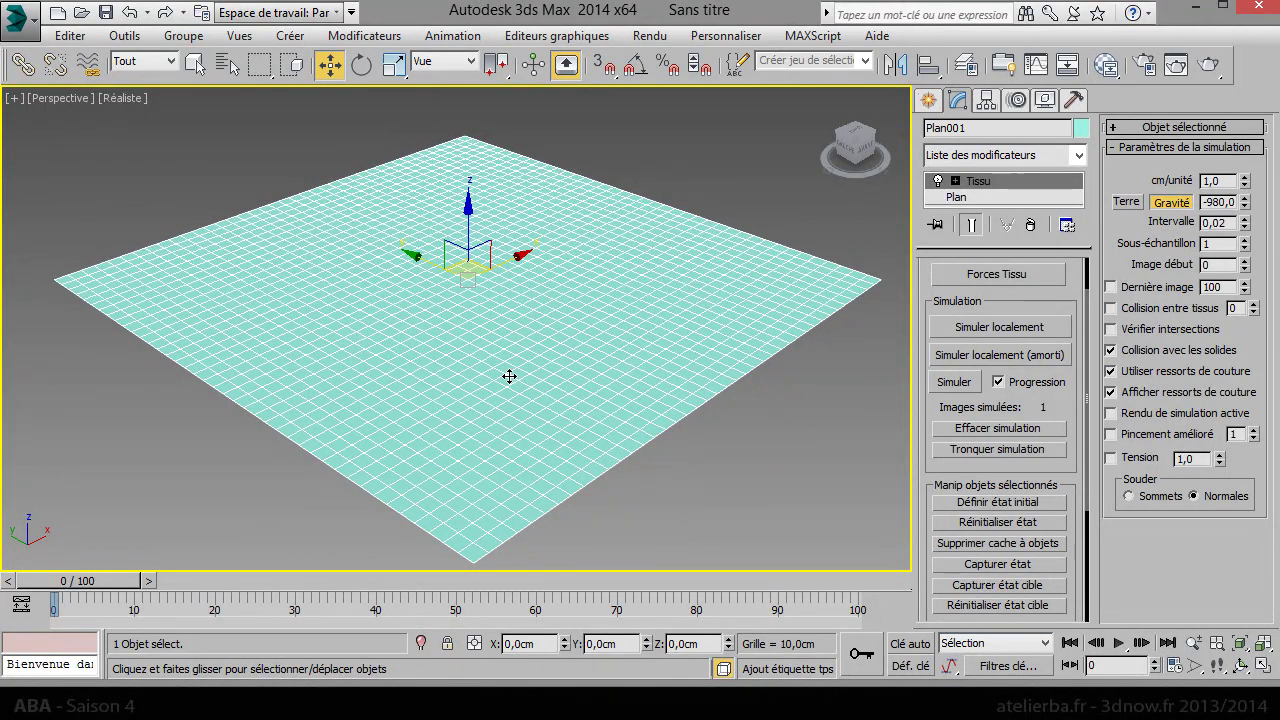
left_click(985, 328)
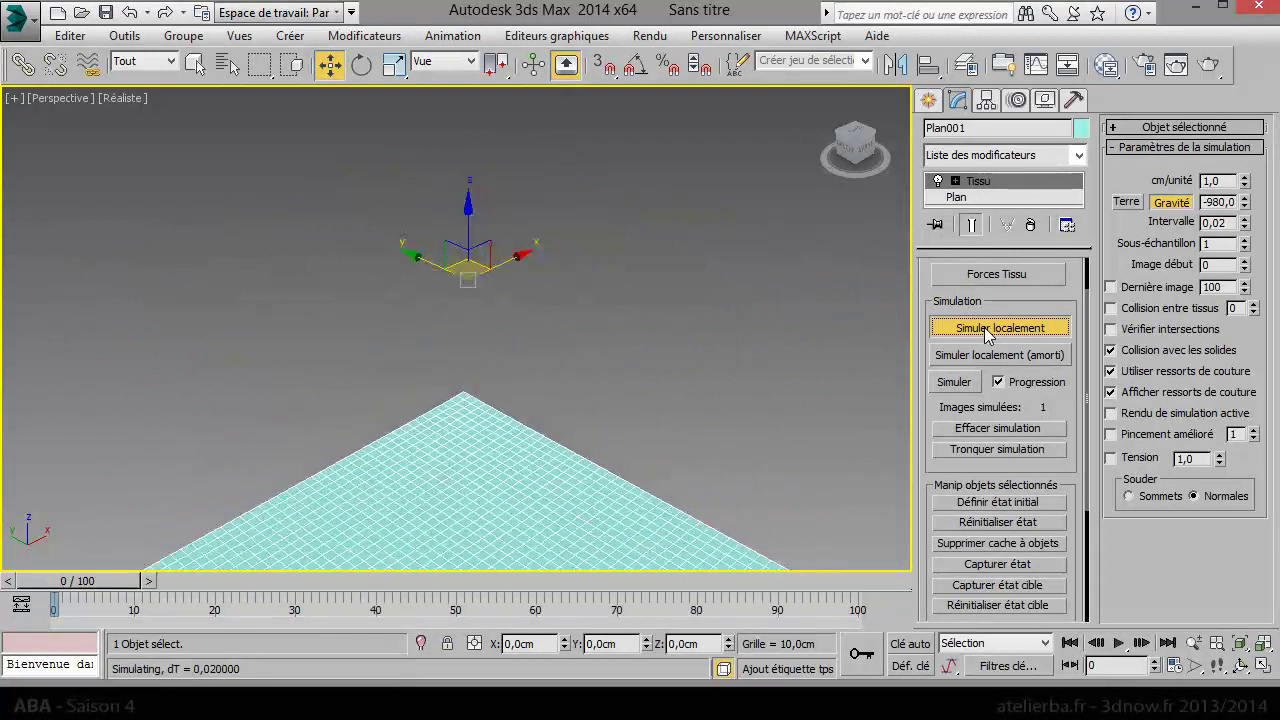
left_click(984, 327)
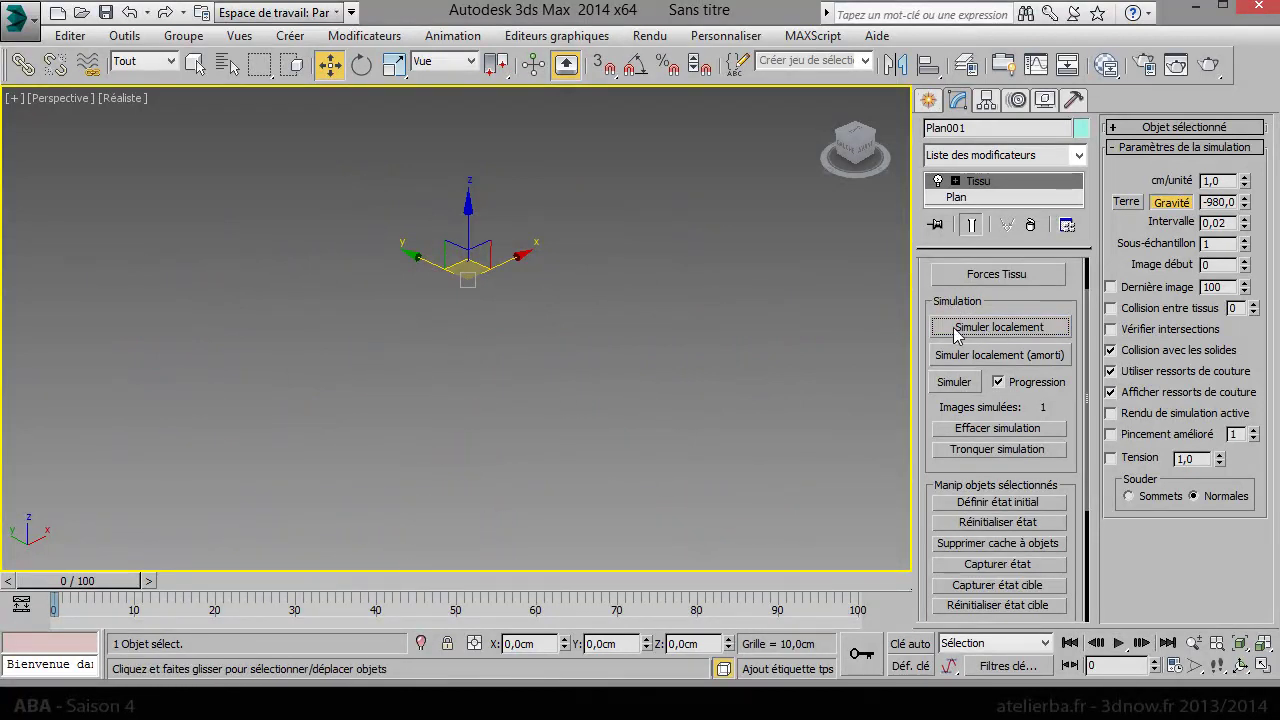
Reset the simulated cloth plane to its starting state
middle_click_drag(608, 471, 615, 268)
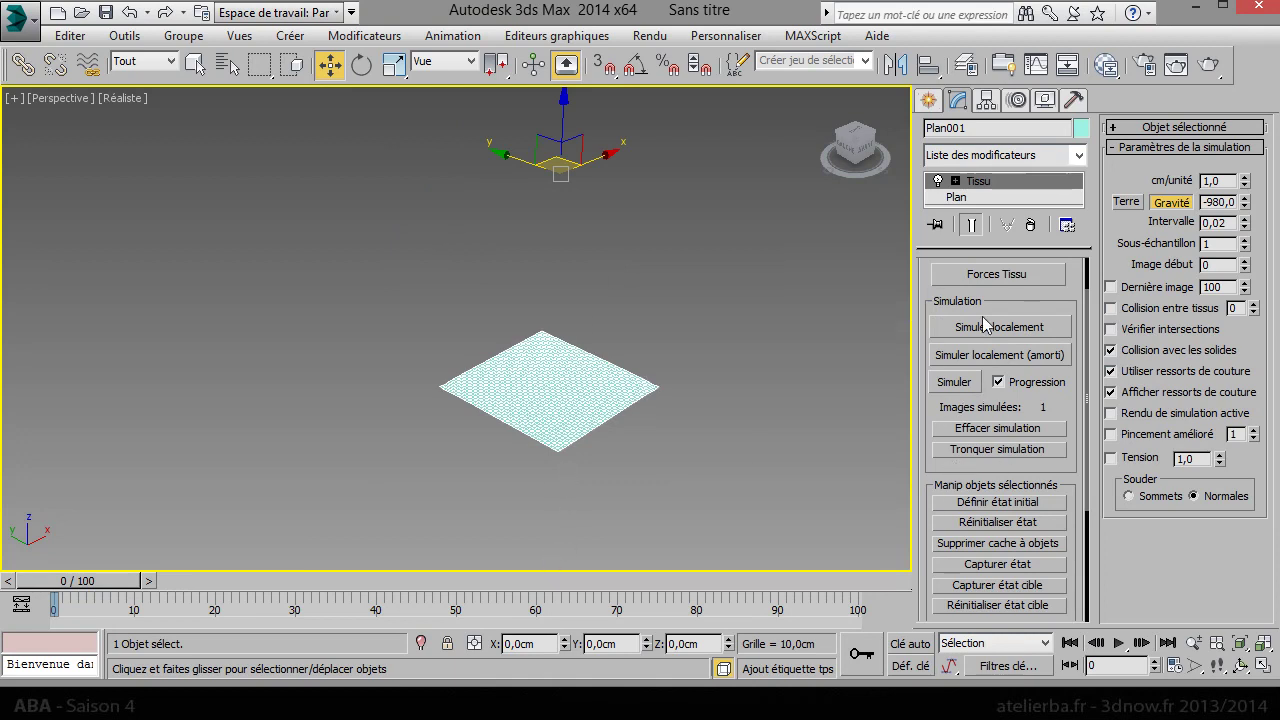
left_click_drag(994, 306, 996, 362)
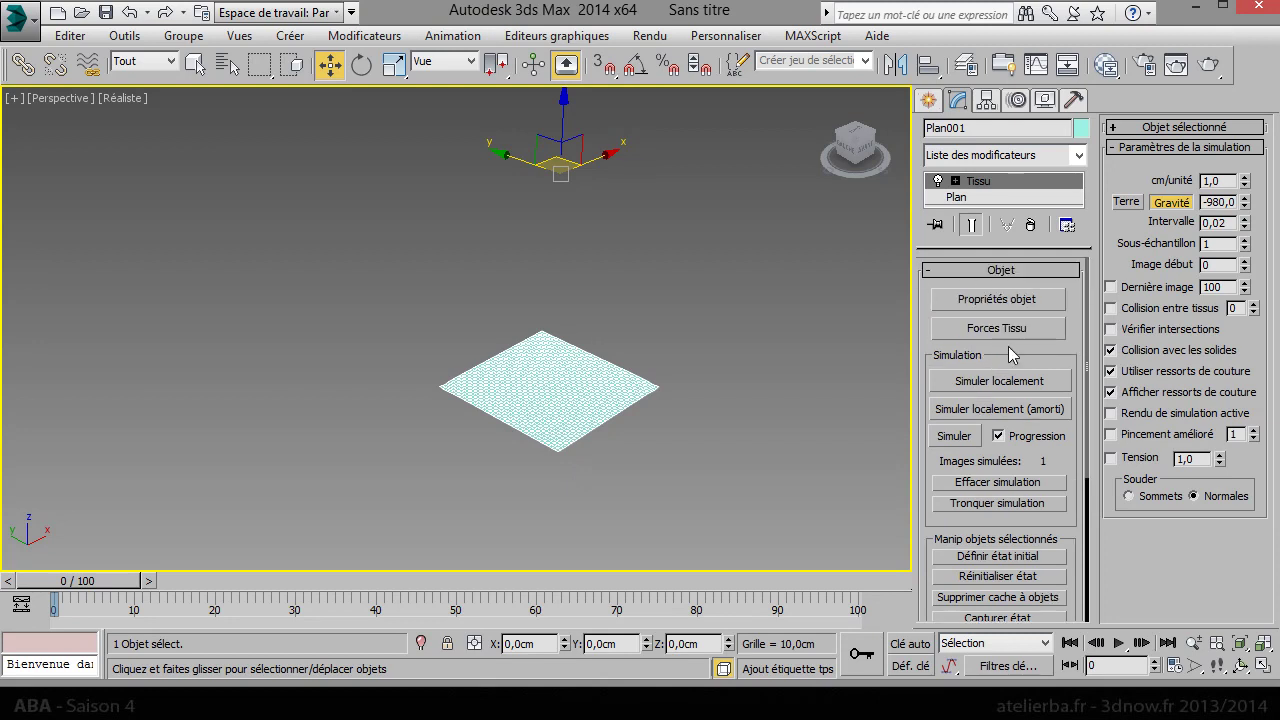
scroll(1012, 350, "down", 3)
left_click(1000, 492)
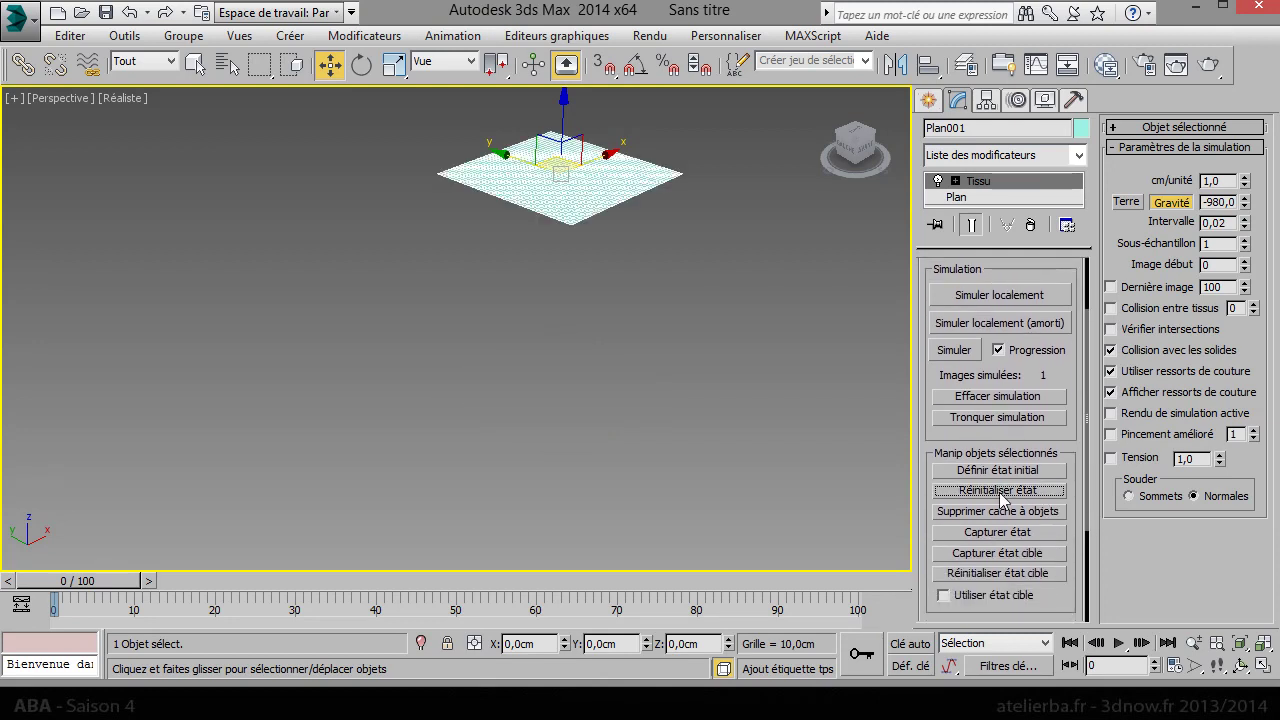
scroll(714, 364, "up", 5)
middle_click_drag(714, 364, 354, 256)
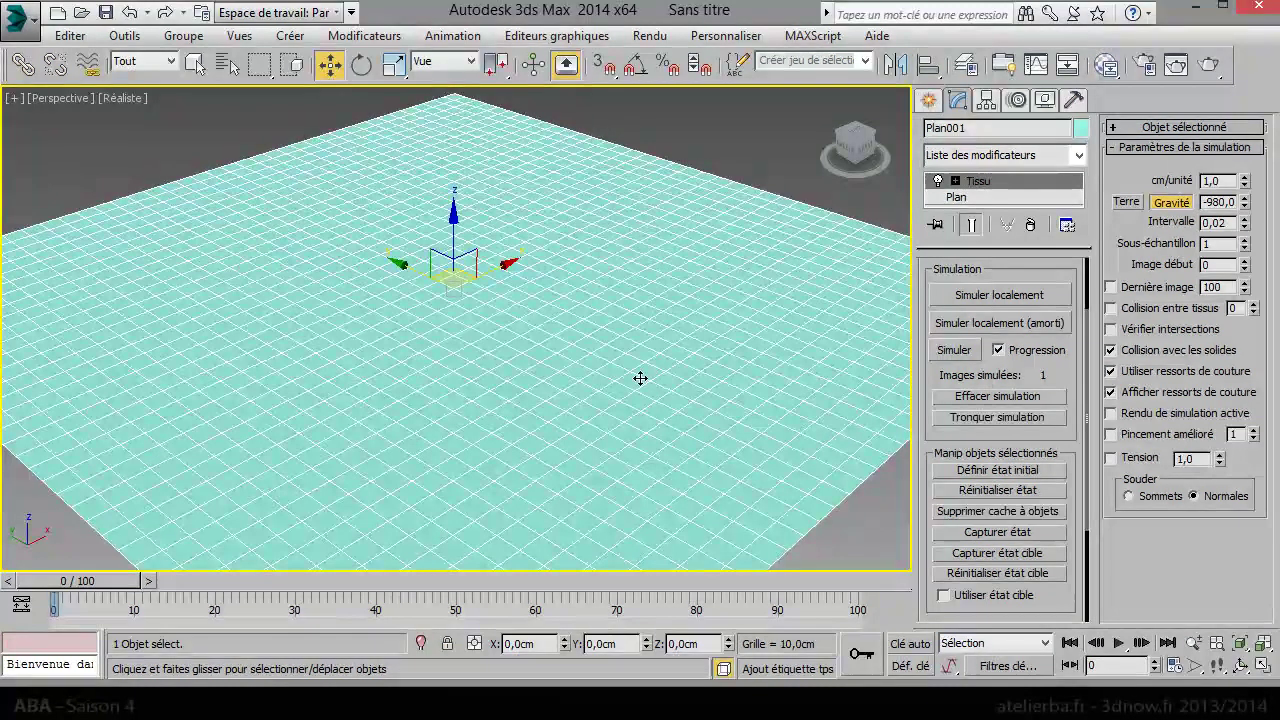
Create a Tissu group from the single vertex at the plane's centre, keeping the default group name
left_click_drag(1005, 245, 1005, 330)
left_click(955, 181)
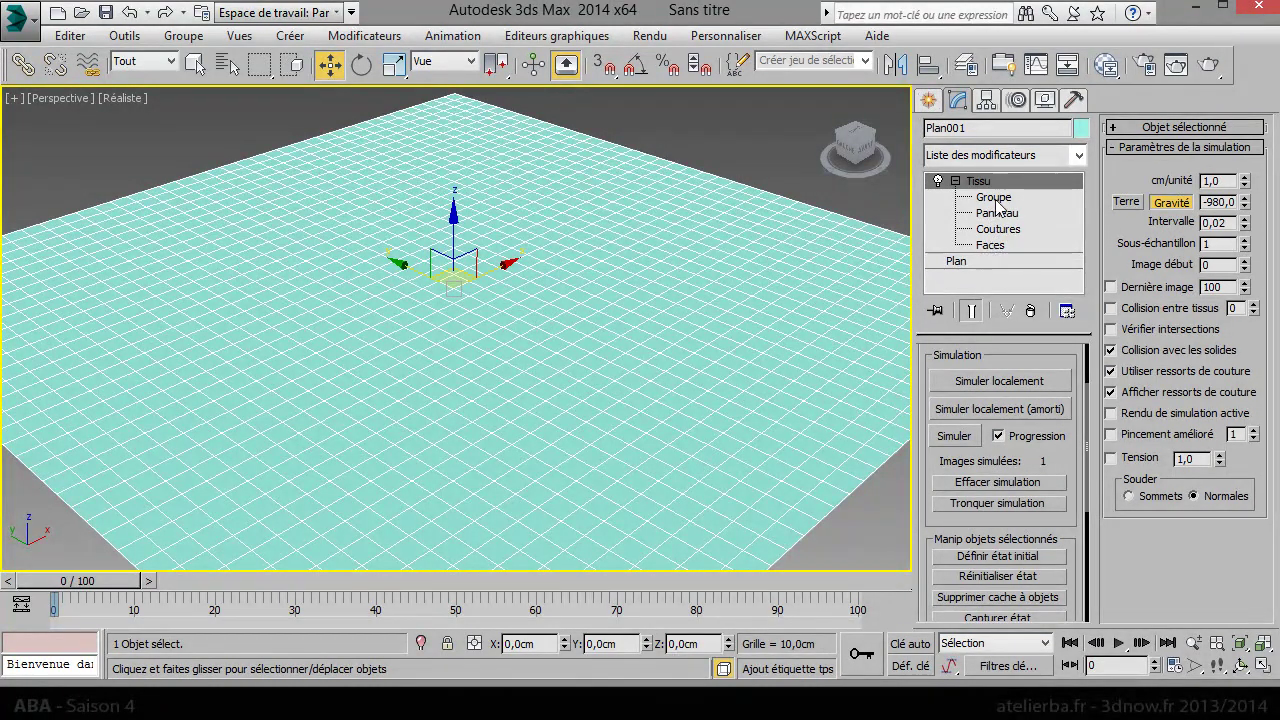
left_click(995, 200)
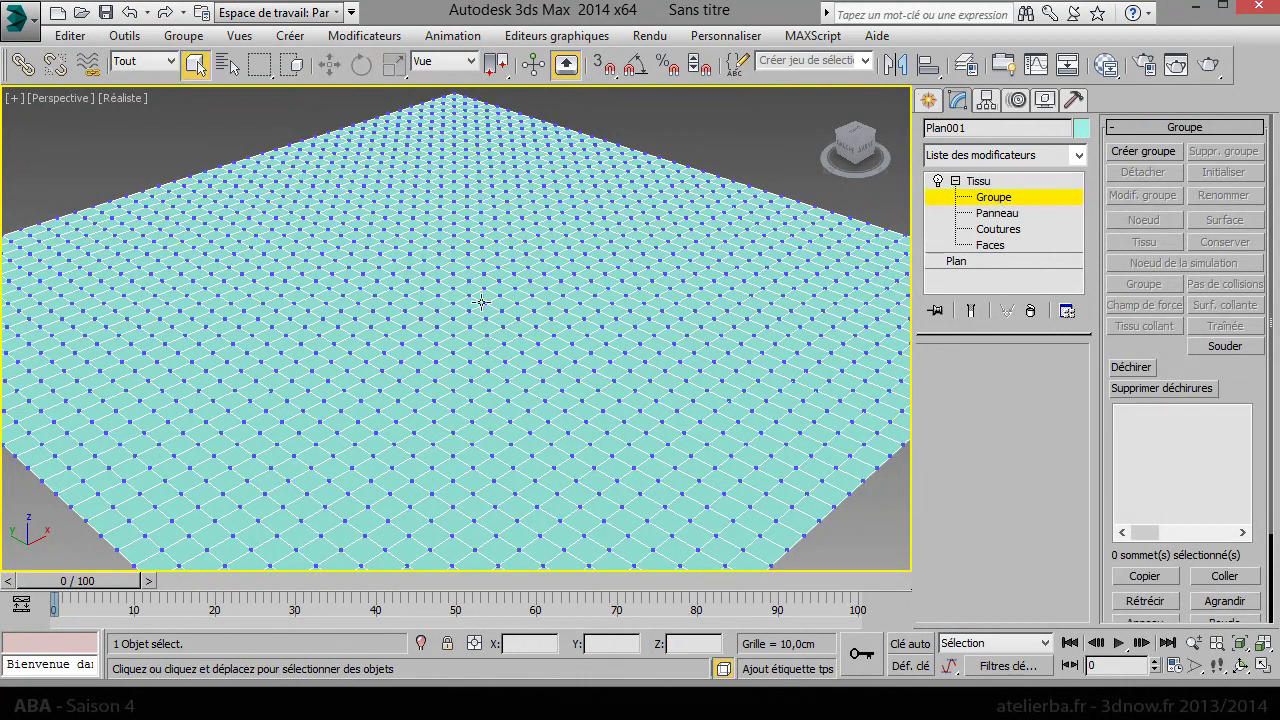
left_click(469, 294)
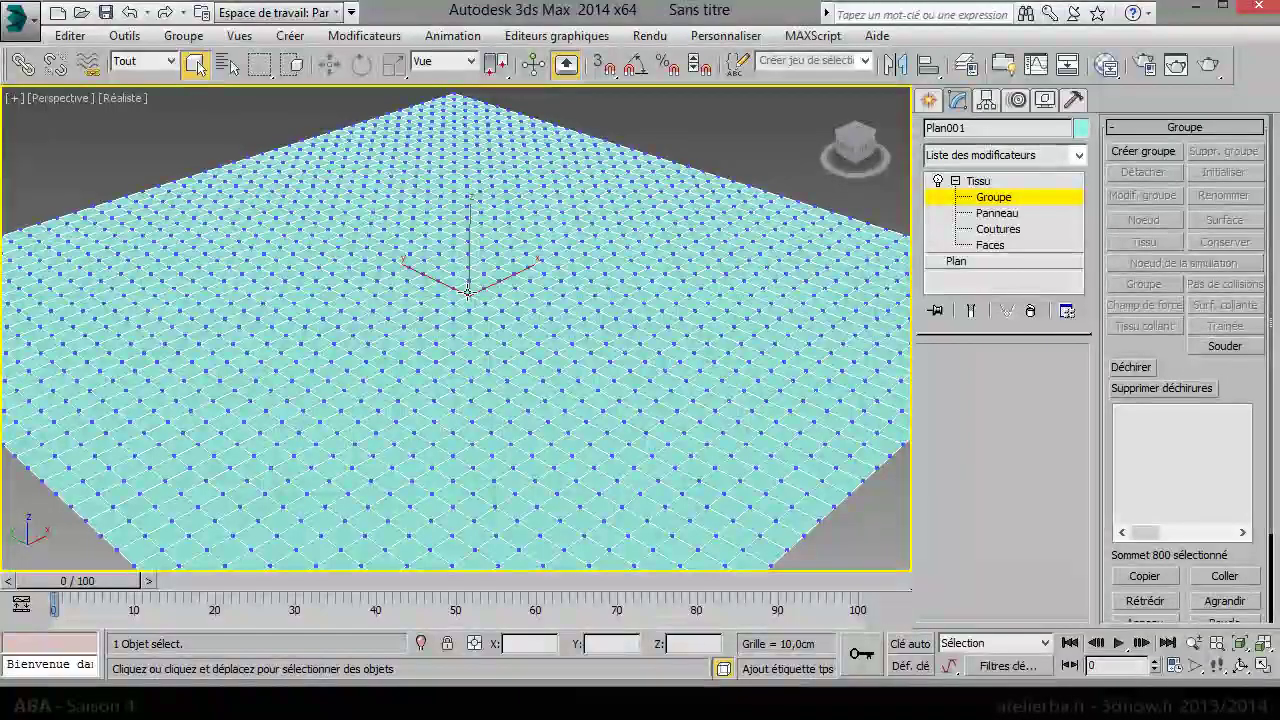
left_click(1156, 154)
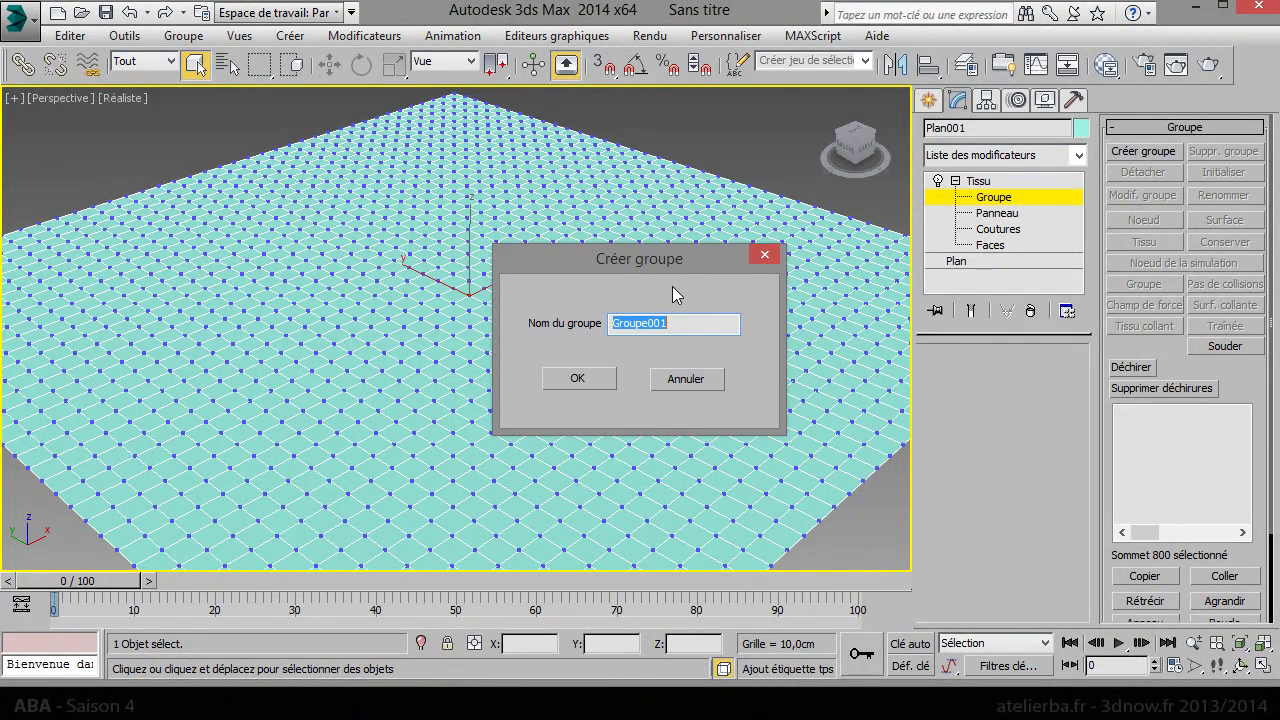
left_click(577, 381)
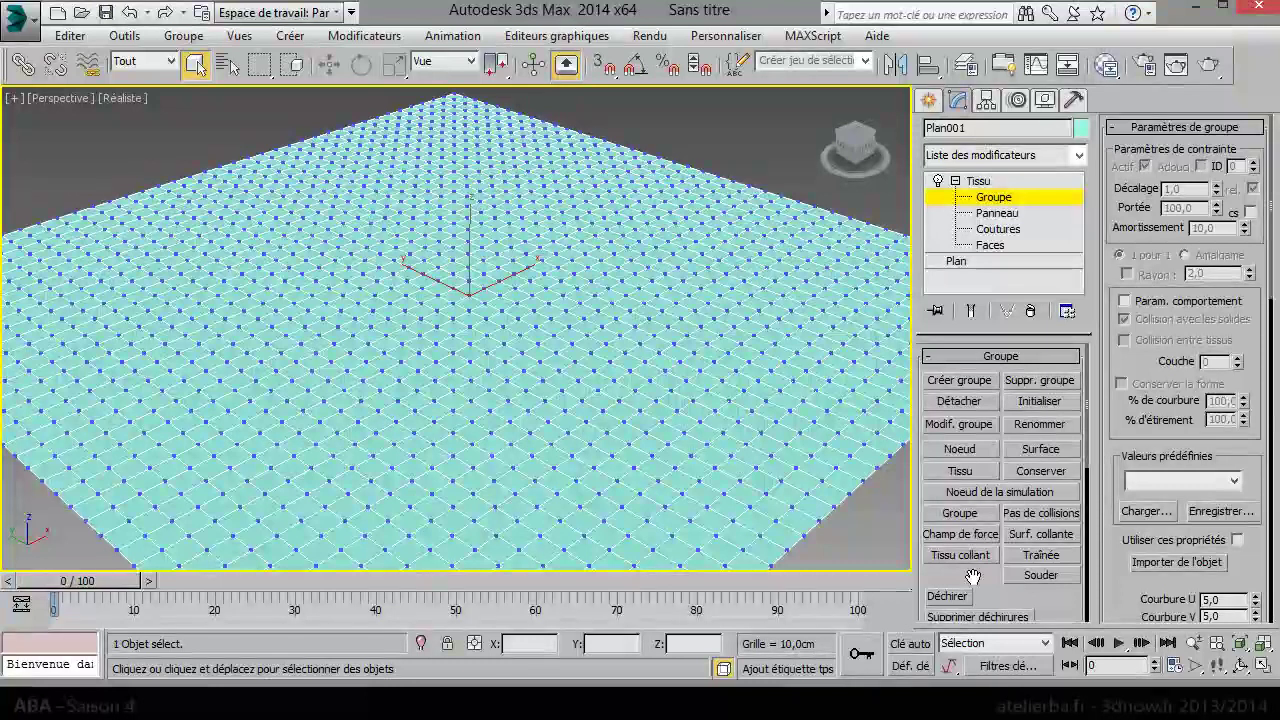
Assign the Conserver constraint to the centre-vertex group and return to the main Tissu level
scroll(986, 460, "down", 3)
scroll(986, 460, "down", 1)
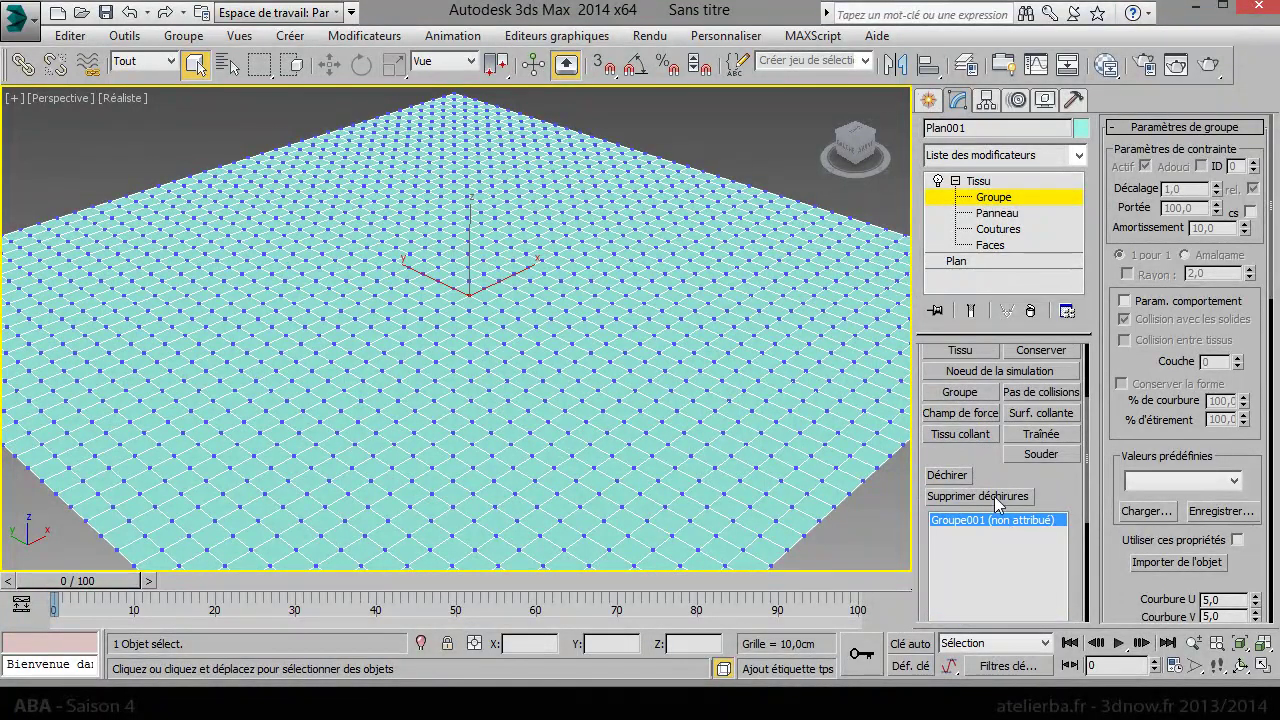
scroll(986, 470, "up", 3)
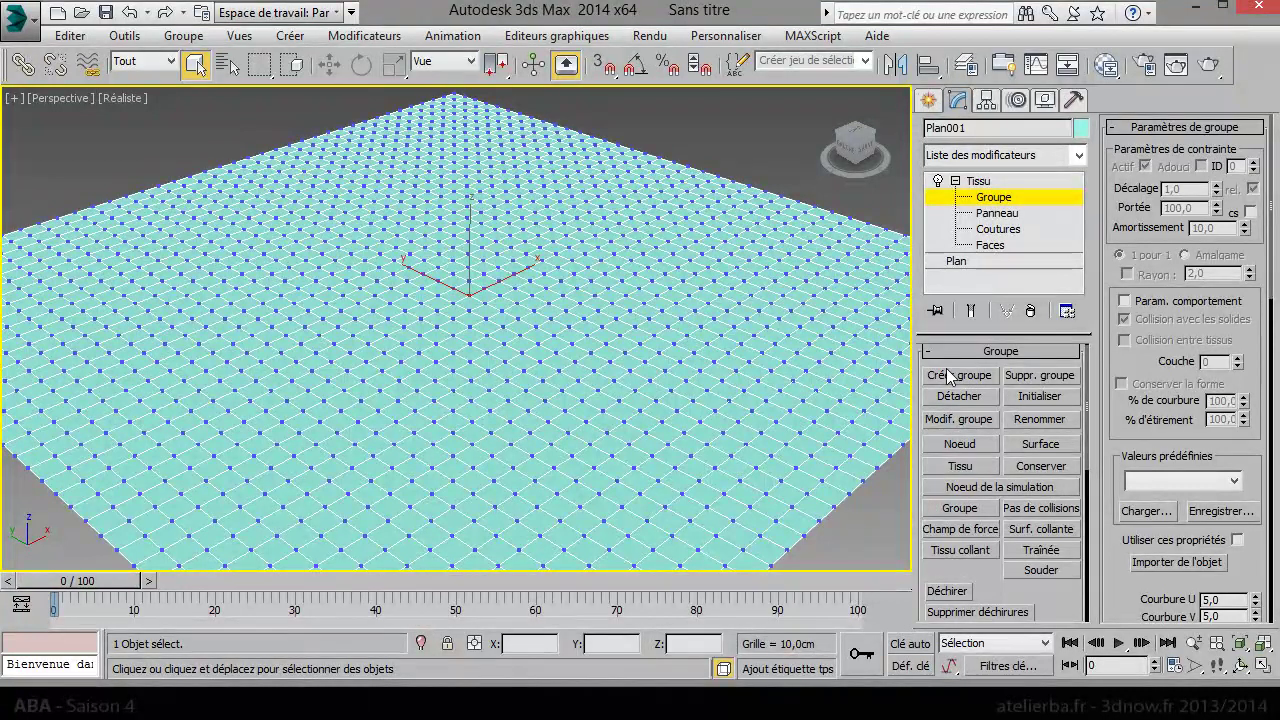
left_click(1037, 468)
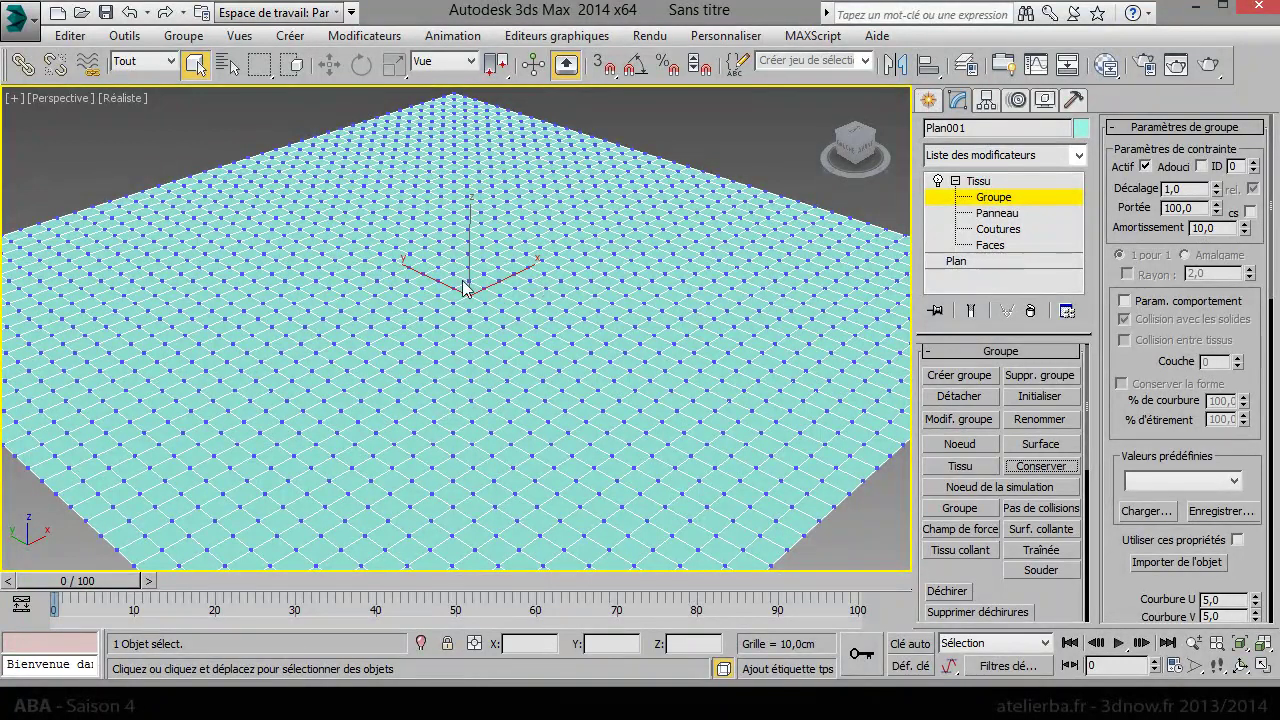
left_click(997, 204)
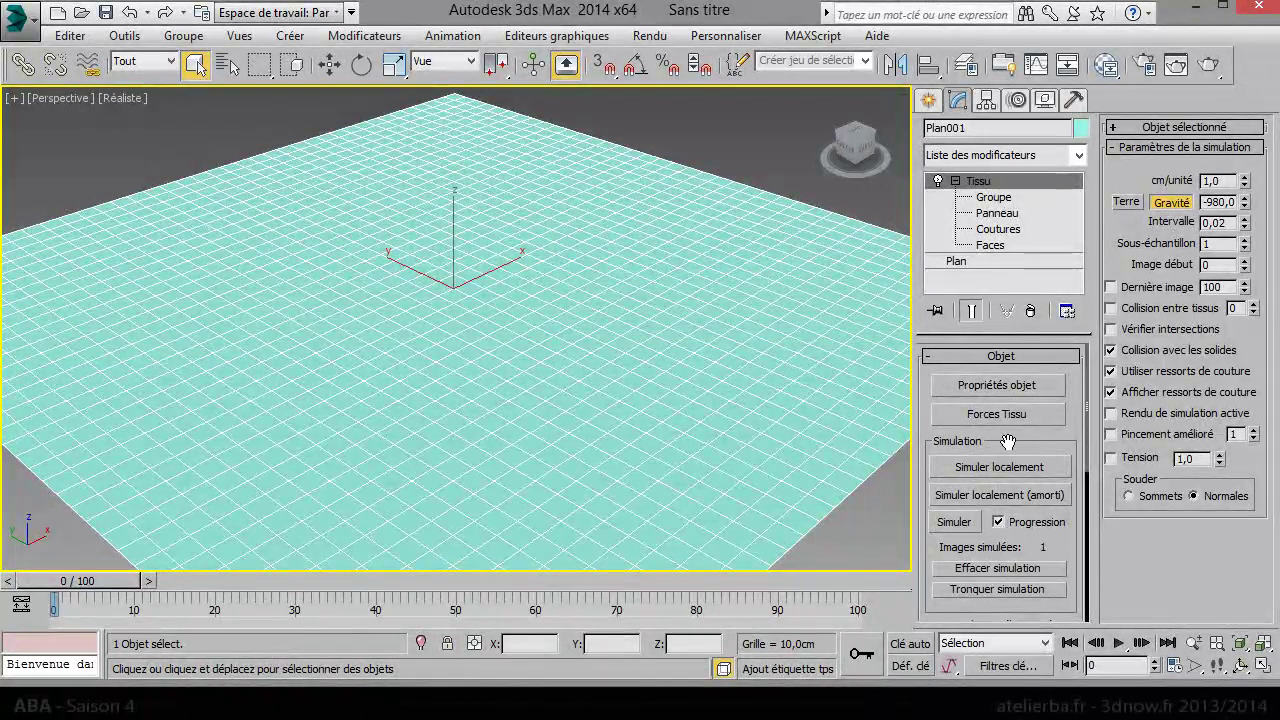
Run a local simulation of the cloth held at its centre, stop it, and reset the cloth's state
scroll(1009, 438, "down", 3)
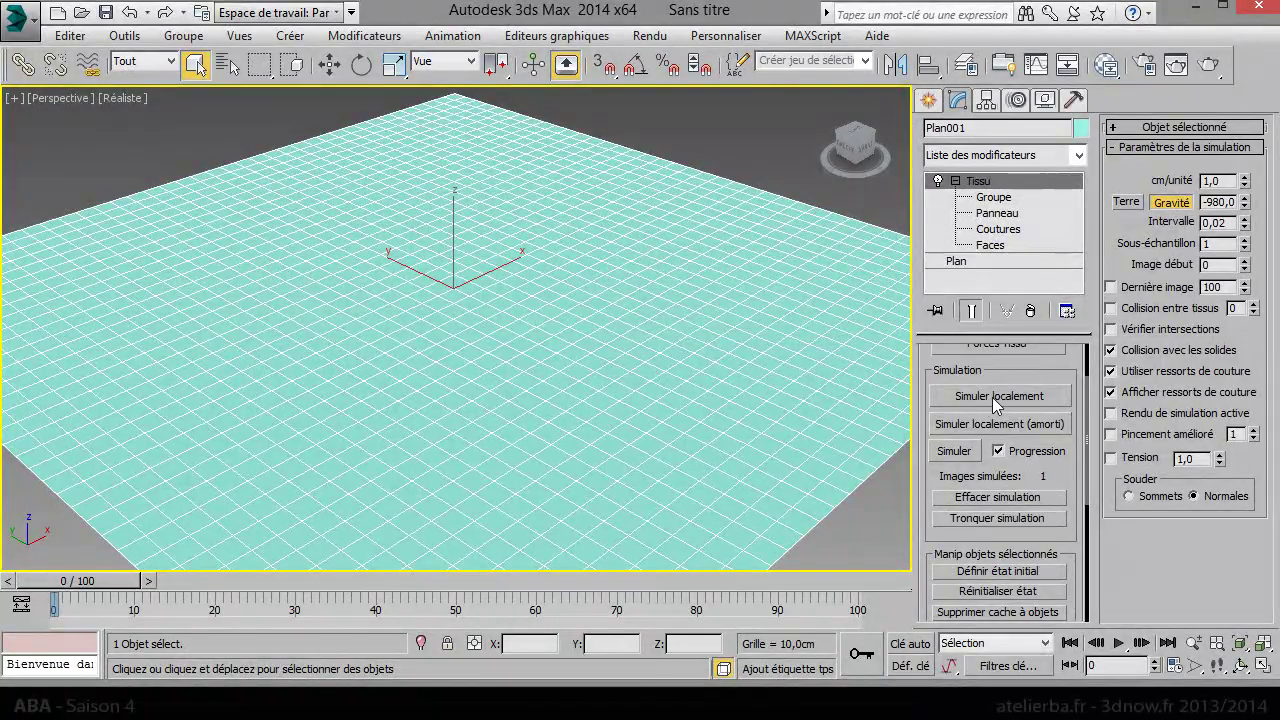
left_click(992, 397)
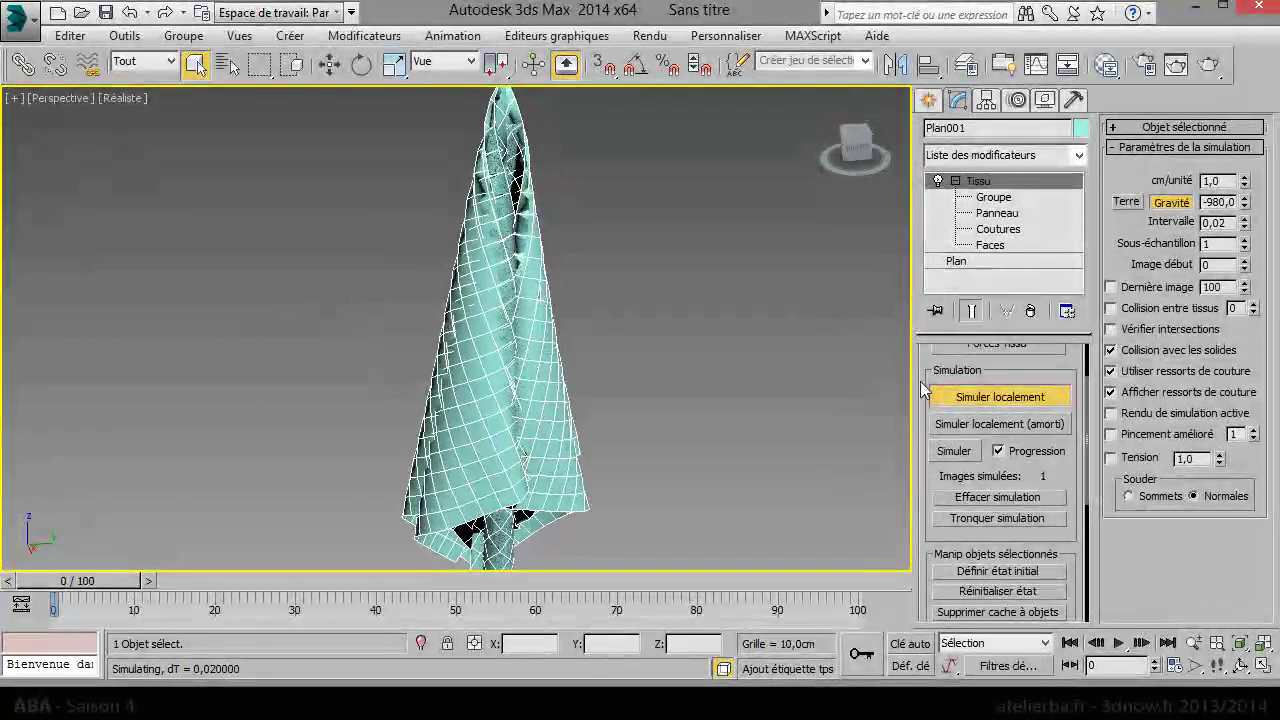
left_click(1026, 397)
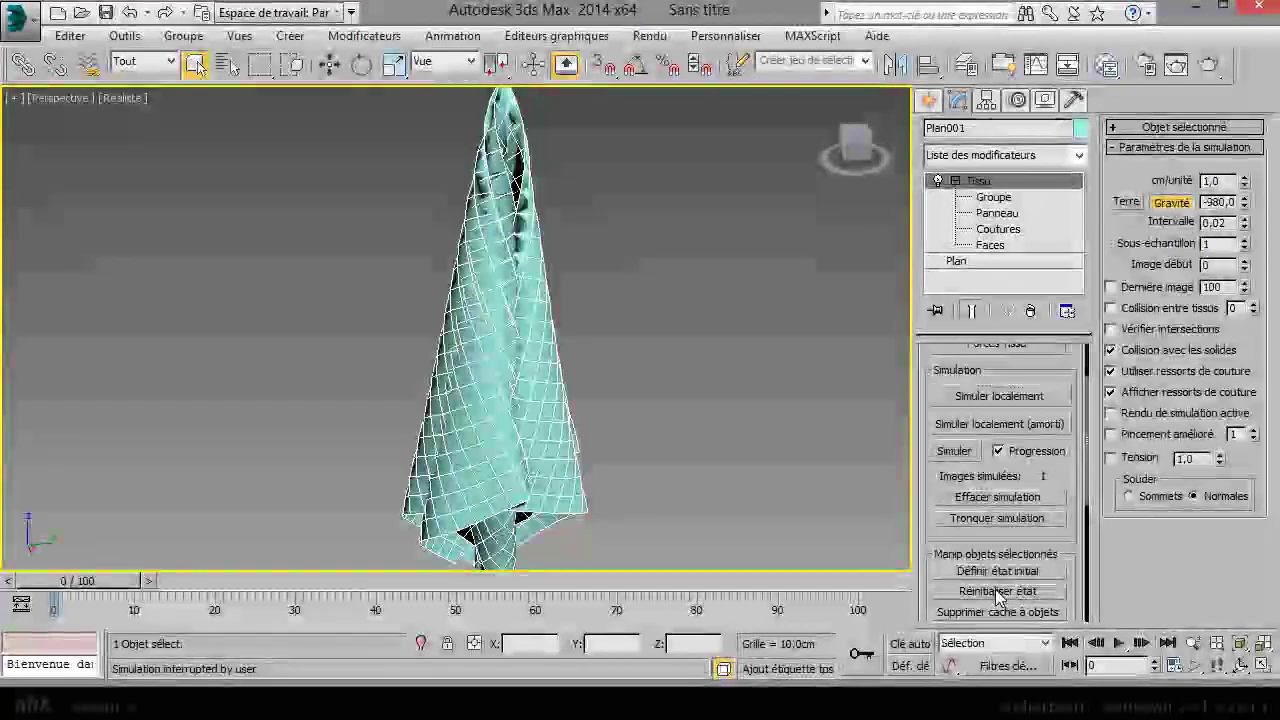
left_click(996, 590)
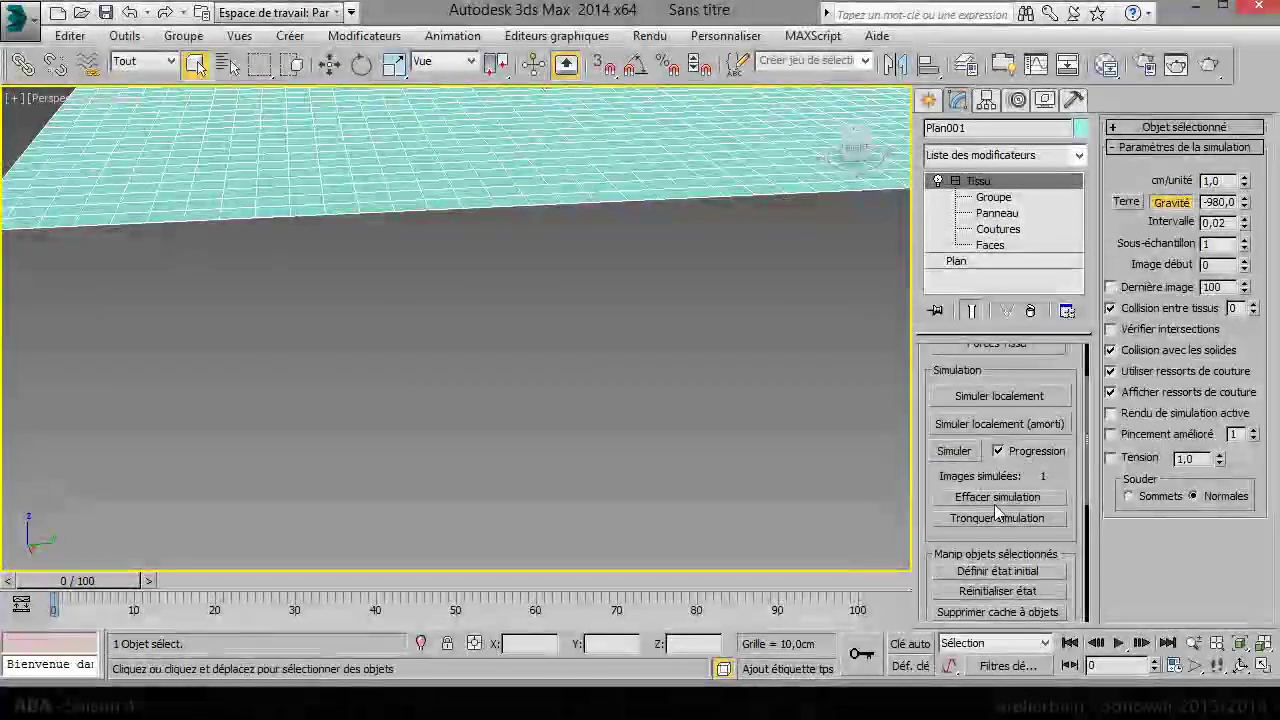
Enable Collision entre tissus and test it with a local simulation, resetting the cloth's state after stopping
left_click(1002, 396)
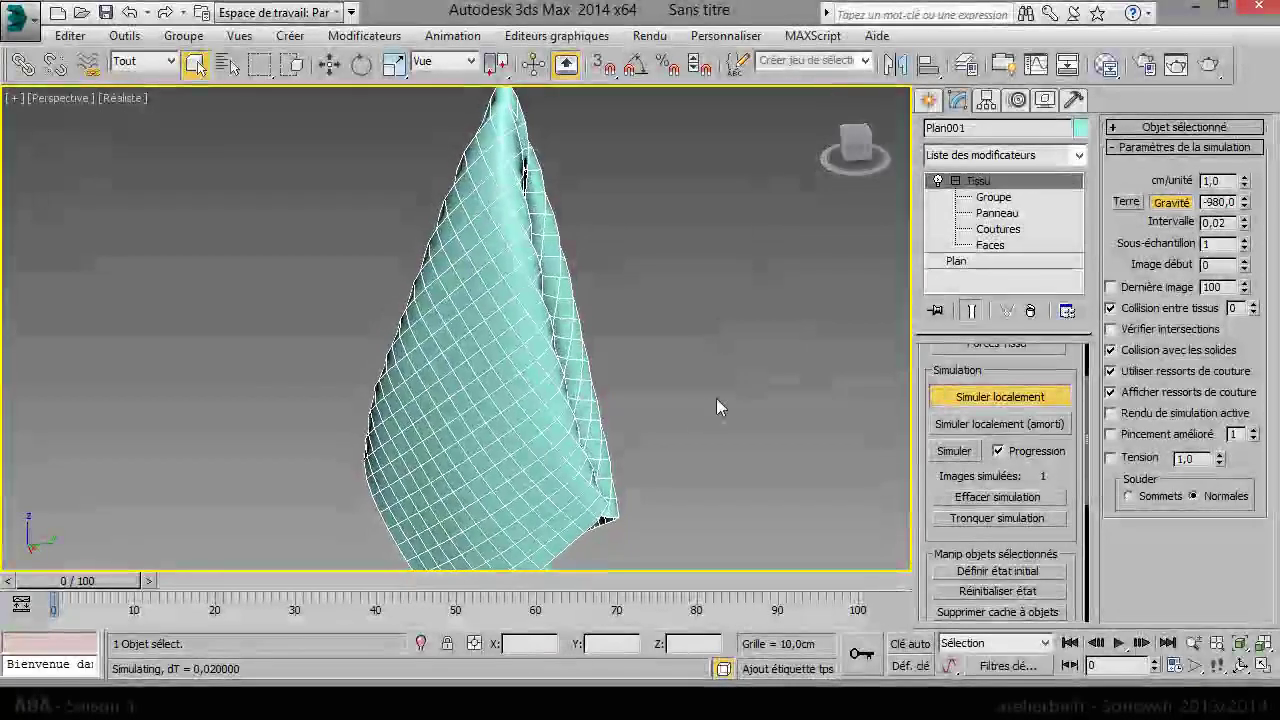
middle_click_drag(673, 414, 640, 437, "alt")
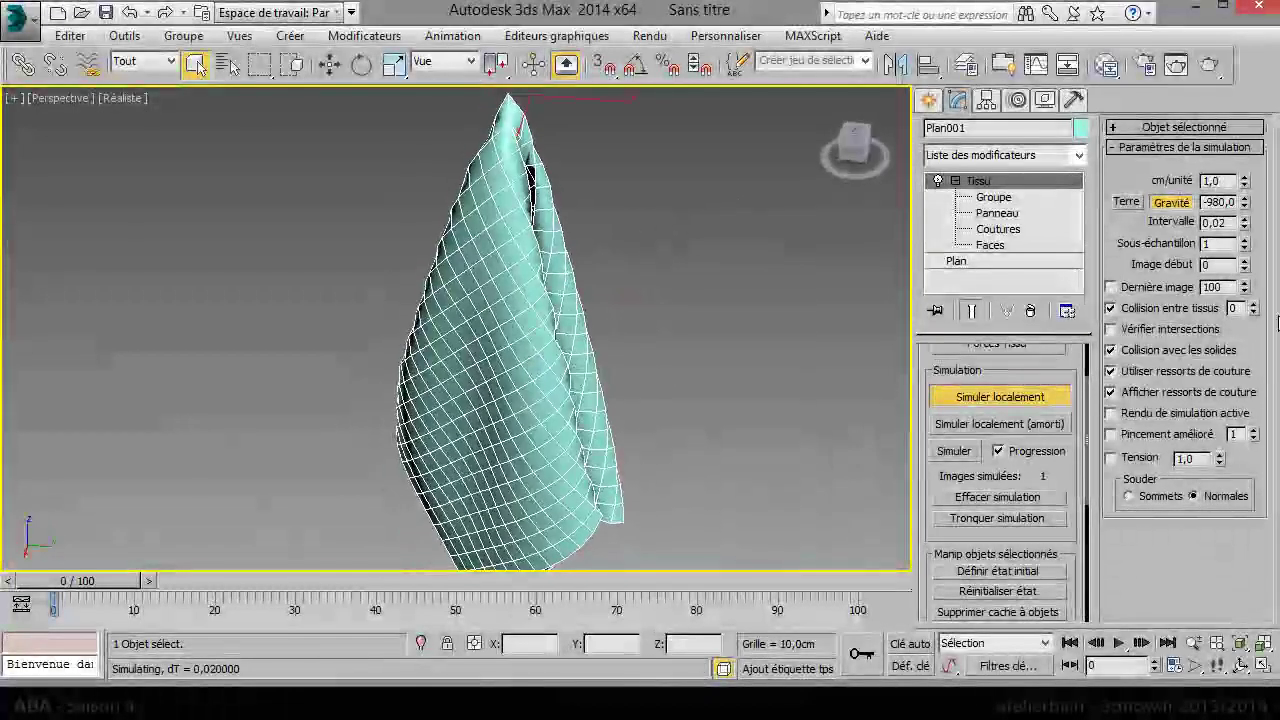
left_click(1009, 396)
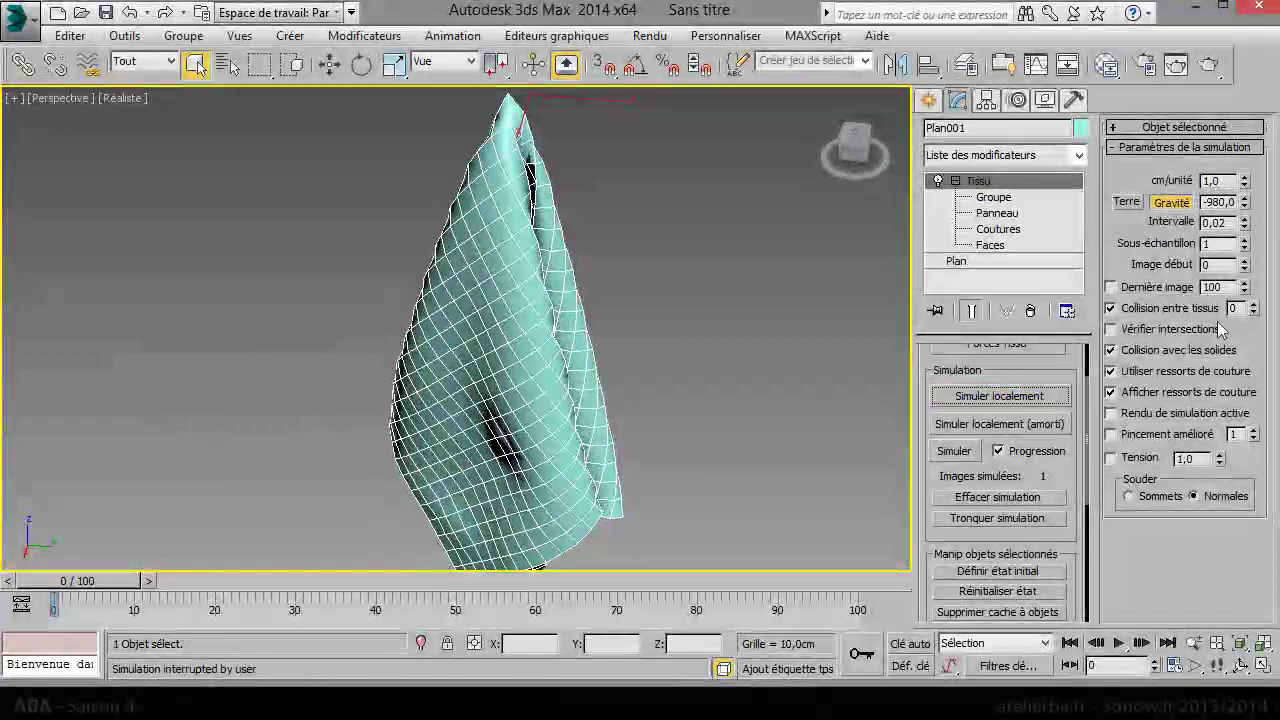
left_click(979, 592)
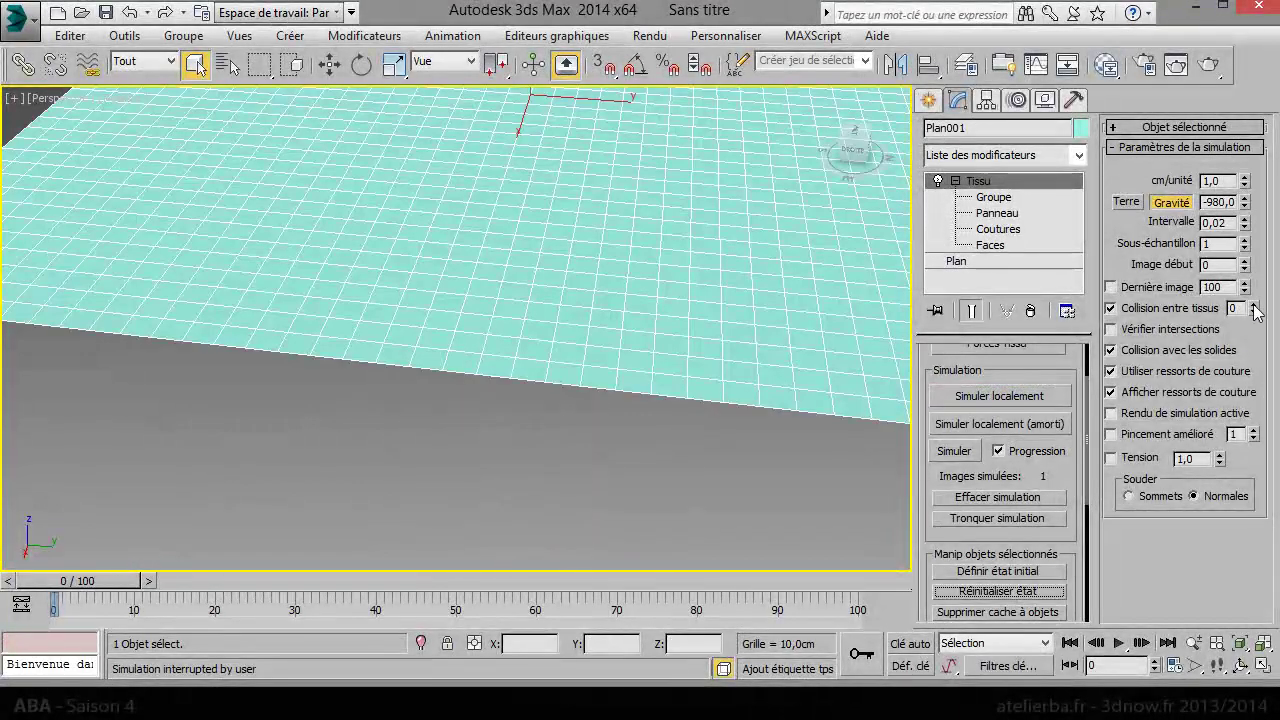
Set Collision entre tissus to 2 and rerun the local simulation, stopping once the cloth hangs in folds
scroll(559, 471, "up", 2)
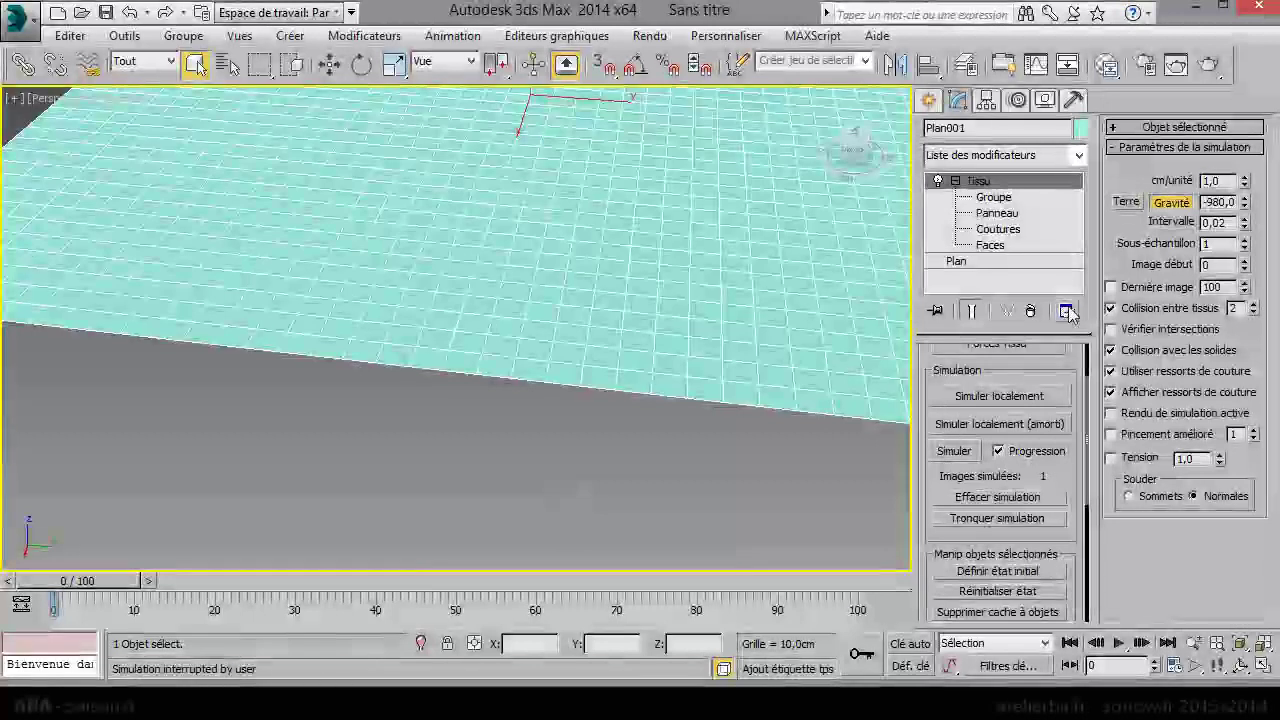
middle_click_drag(559, 330, 553, 434)
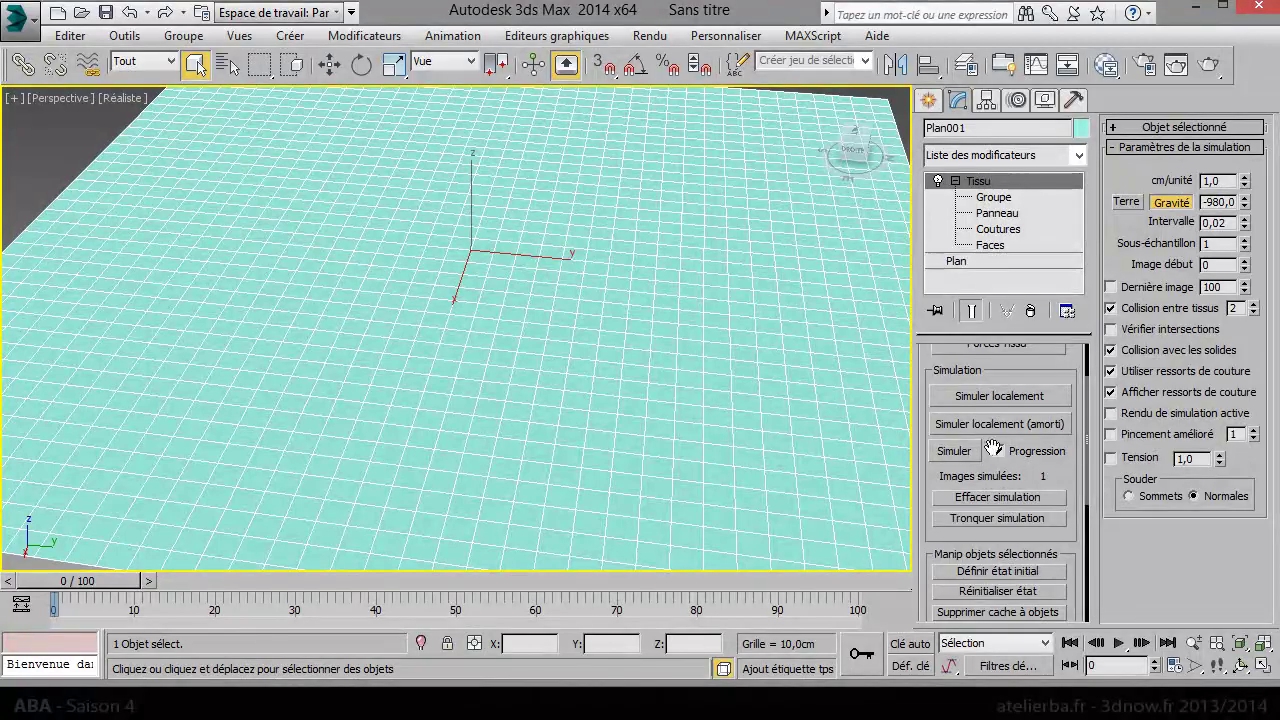
left_click(999, 396)
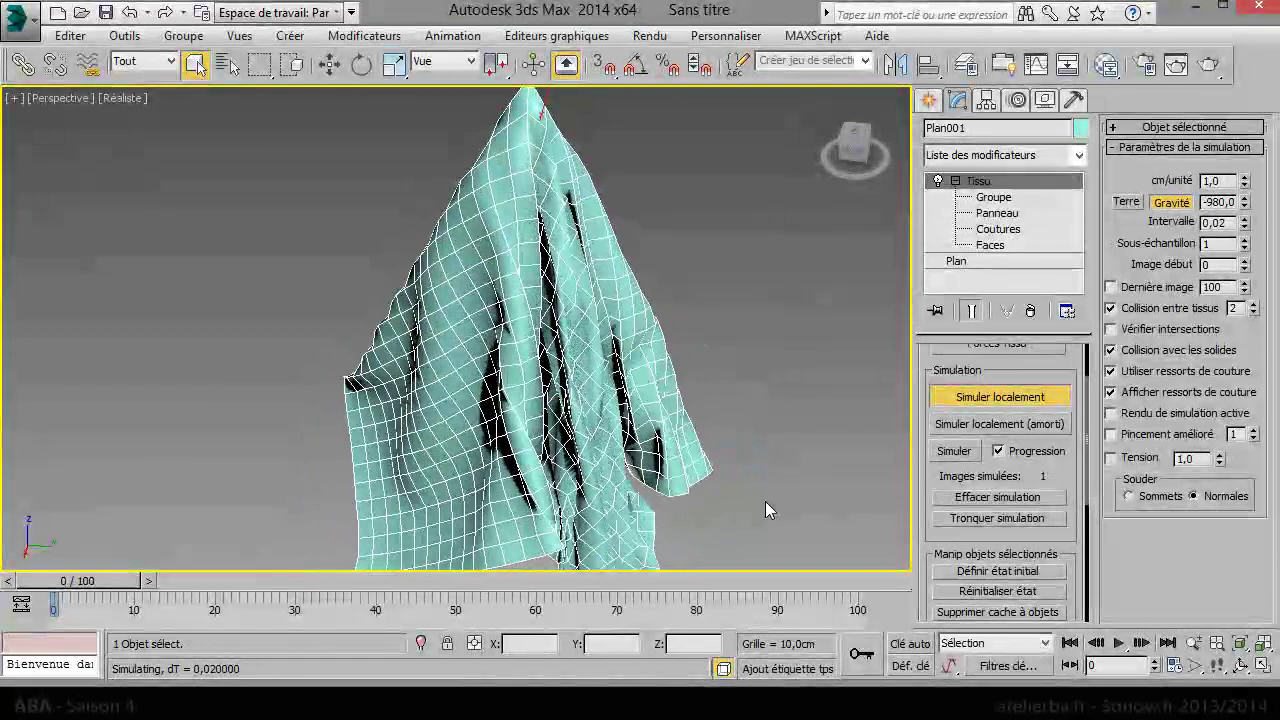
left_click(979, 397)
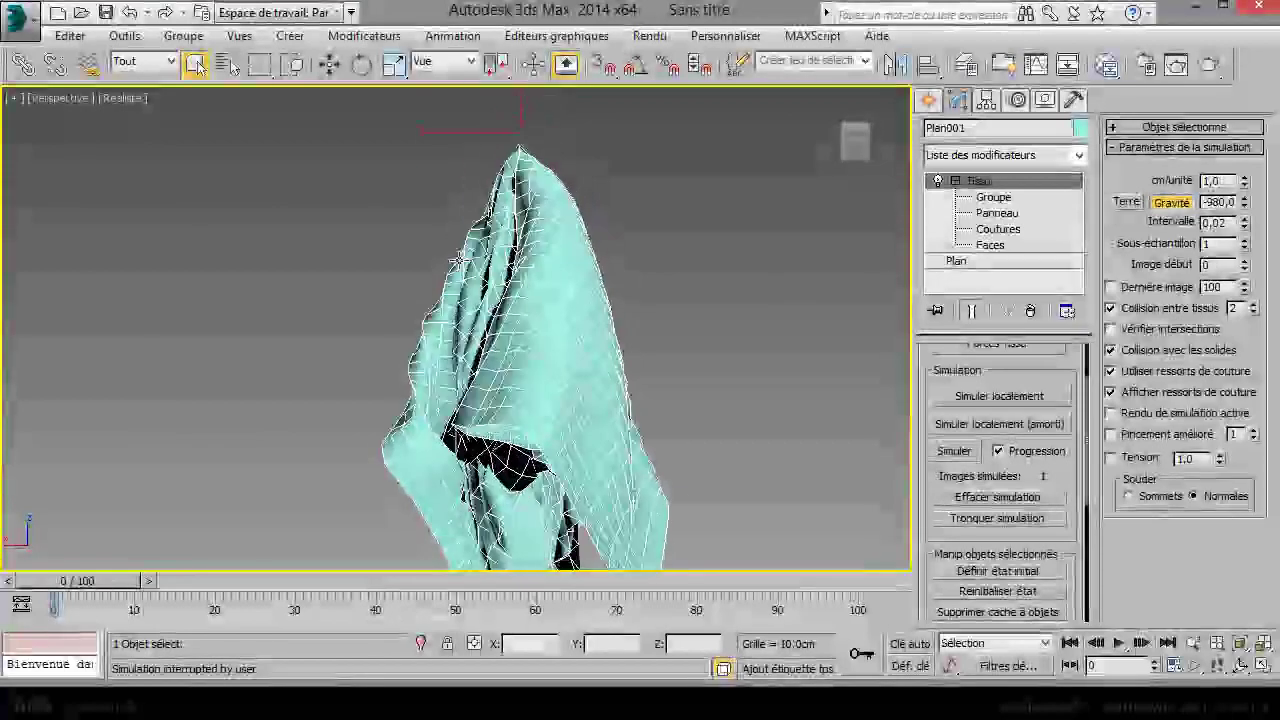
middle_click_drag(508, 196, 846, 290, "alt")
left_click(940, 397)
left_click(940, 397)
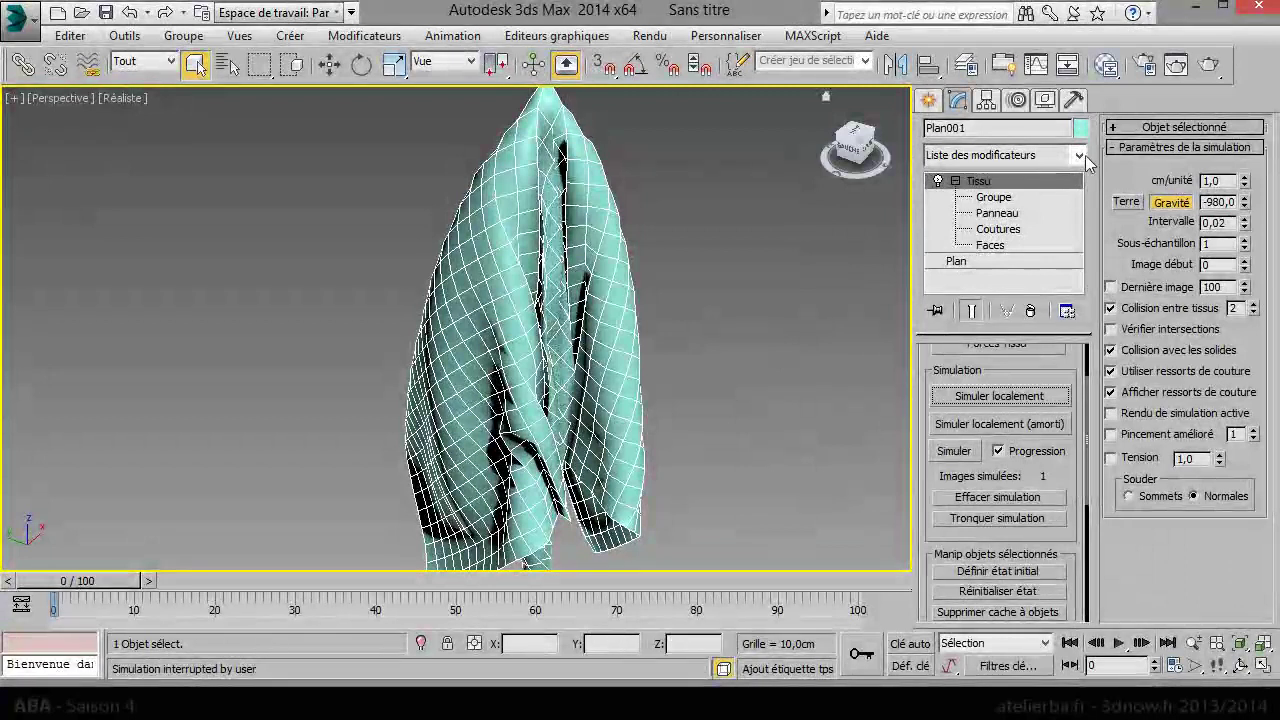
Add a Lissage rapide modifier above Tissu and deselect the cloth to inspect its smoothed surface
left_click(1079, 155)
left_click_drag(1078, 207, 1078, 423)
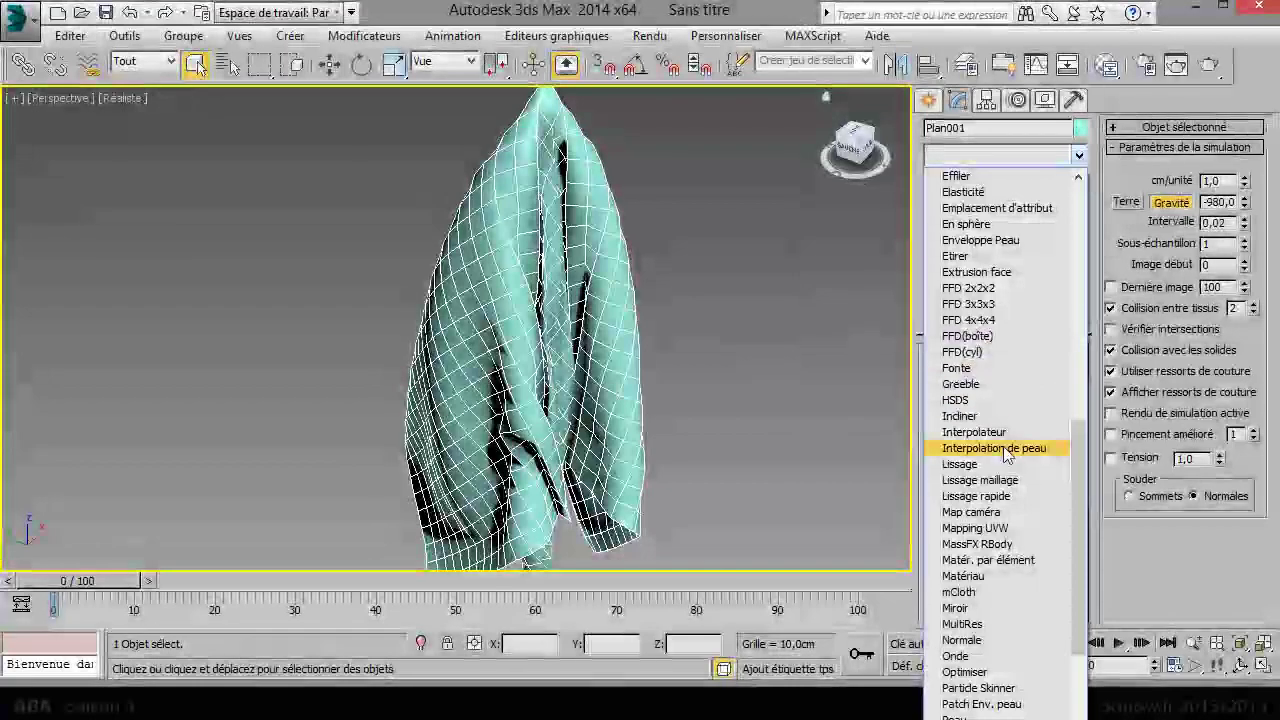
left_click(1003, 497)
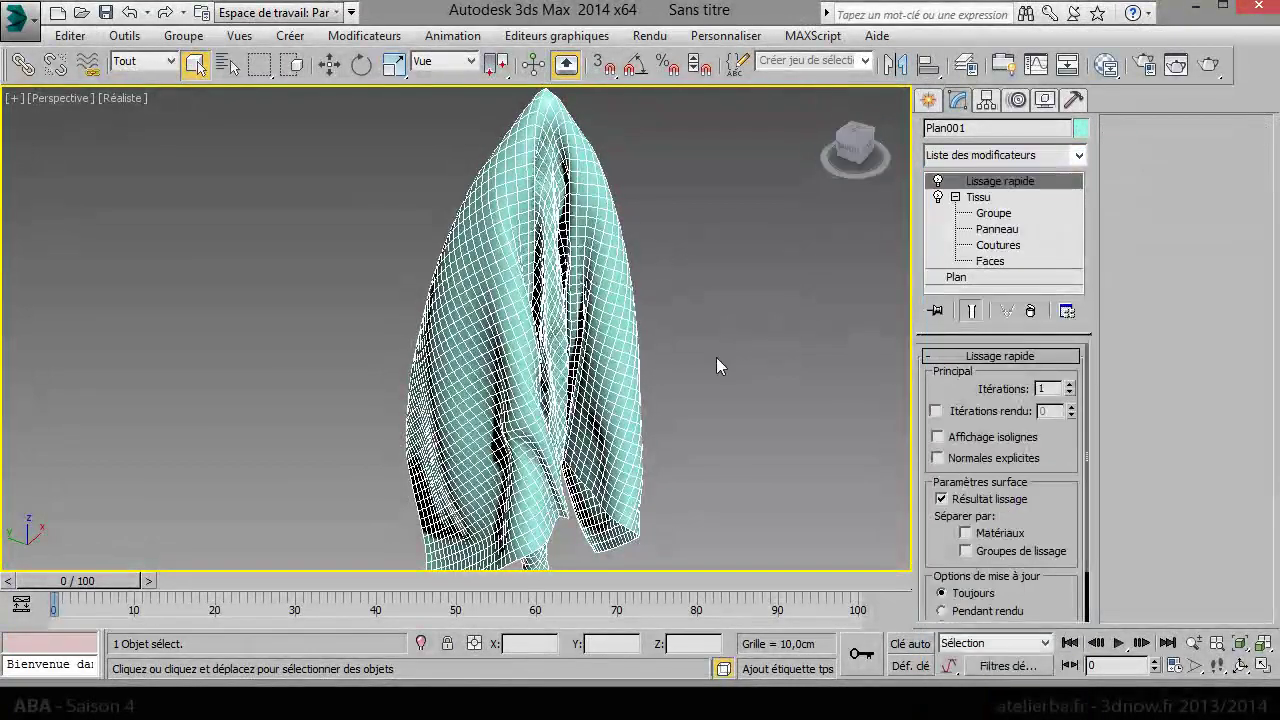
left_click(760, 272)
mouse_move(870, 155)
left_mouse_down()
mouse_move(900, 145)
mouse_move(870, 125)
mouse_move(855, 145)
left_mouse_up()
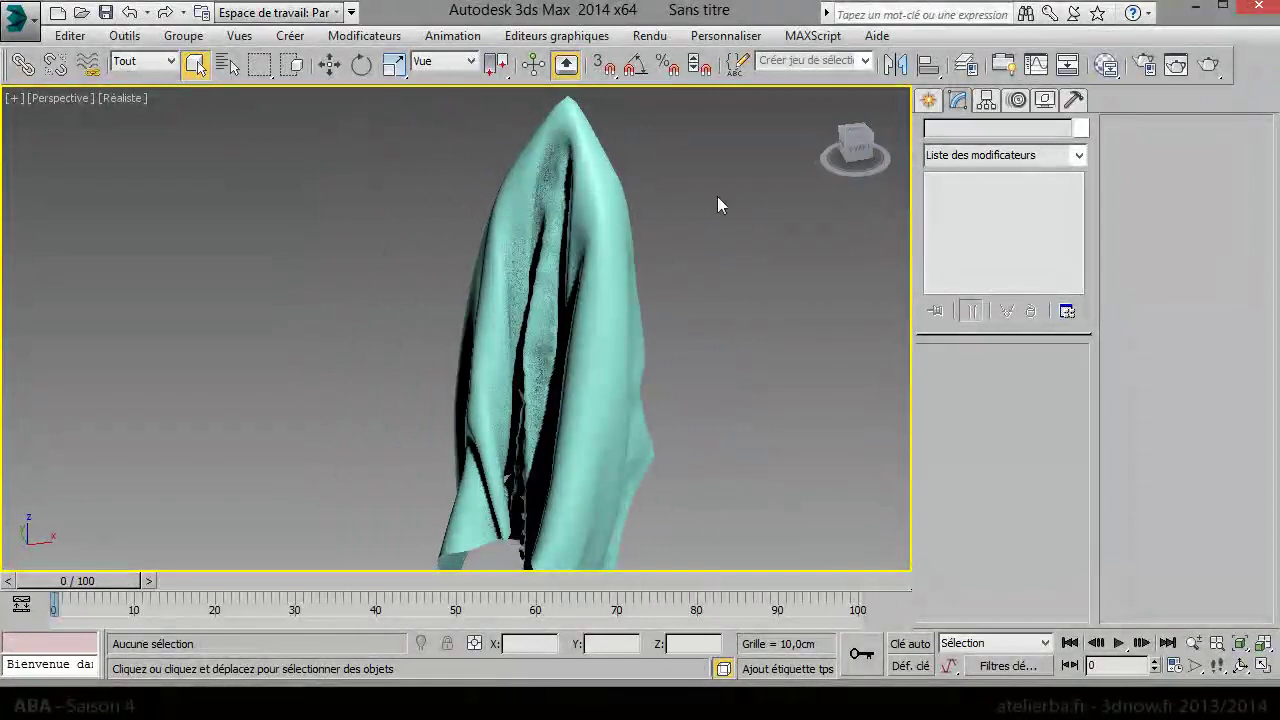
Reselect Plan001 and continue its local Tissu simulation beneath Lissage rapide, stopping after a short run
left_click(565, 257)
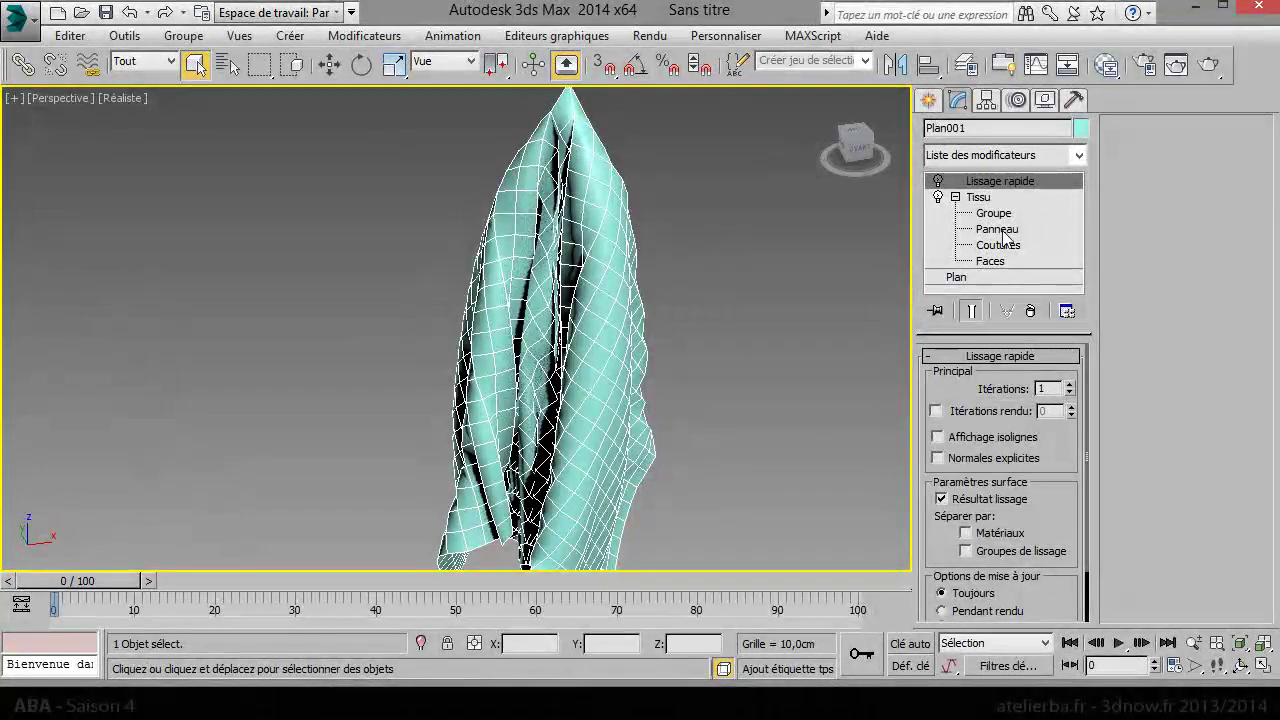
left_click(978, 197)
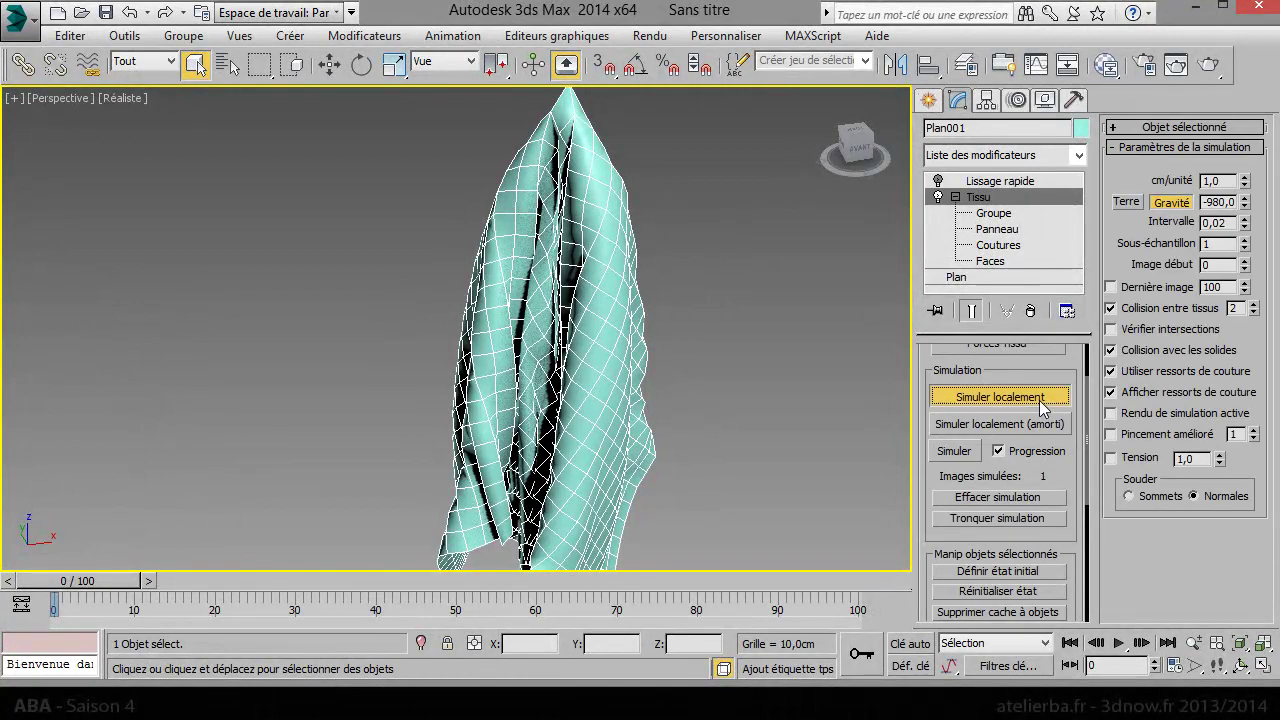
left_click(1039, 400)
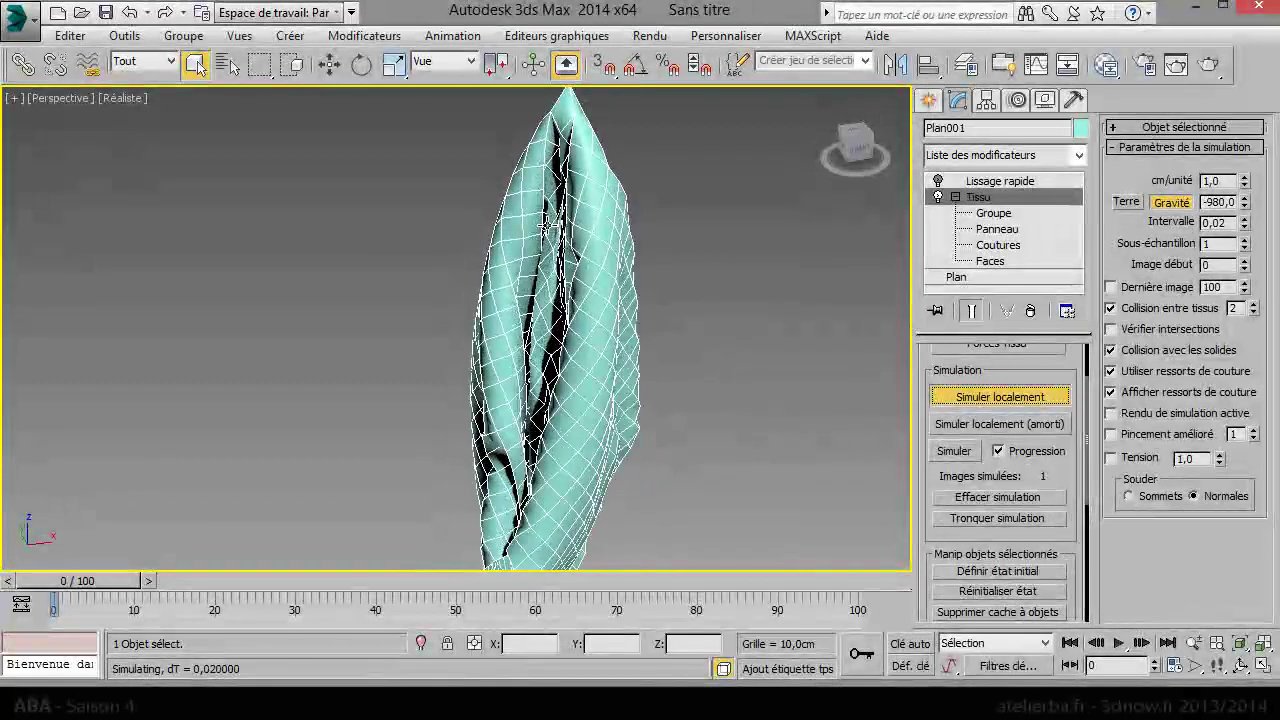
left_click(998, 398)
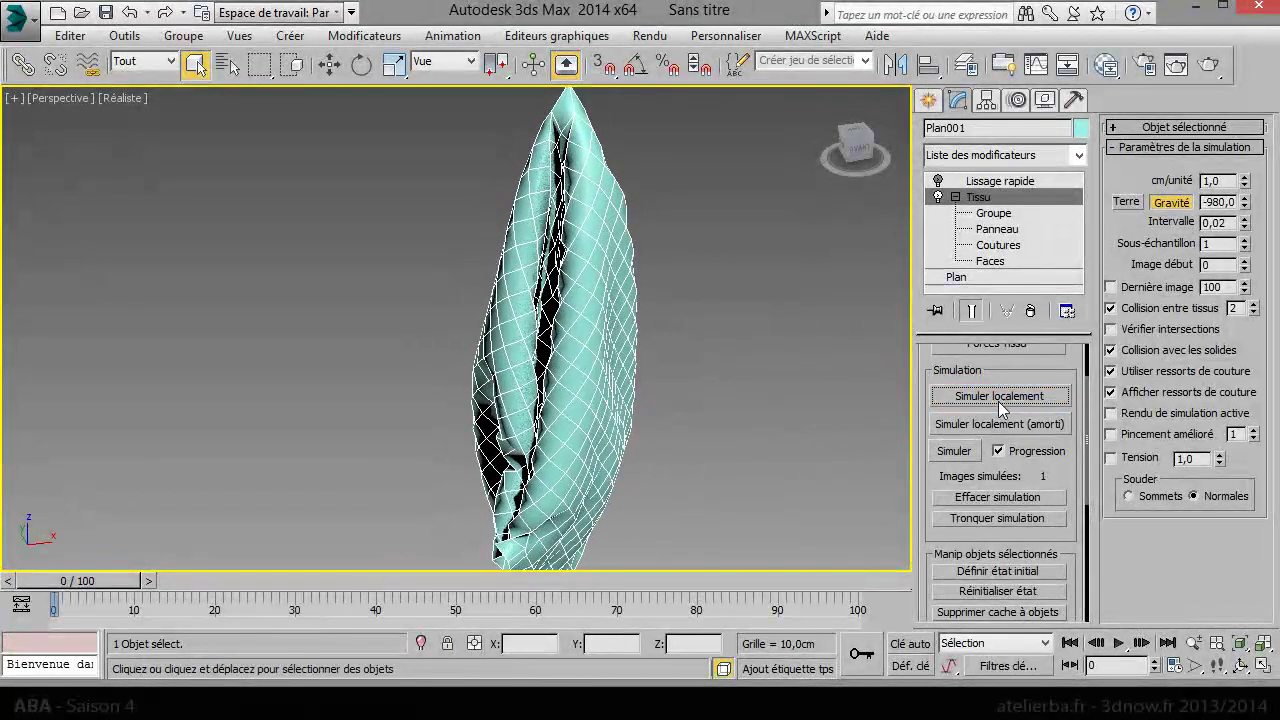
Review the predefined fabric types for Plan001 in the object properties without choosing one
scroll(987, 373, "up", 2)
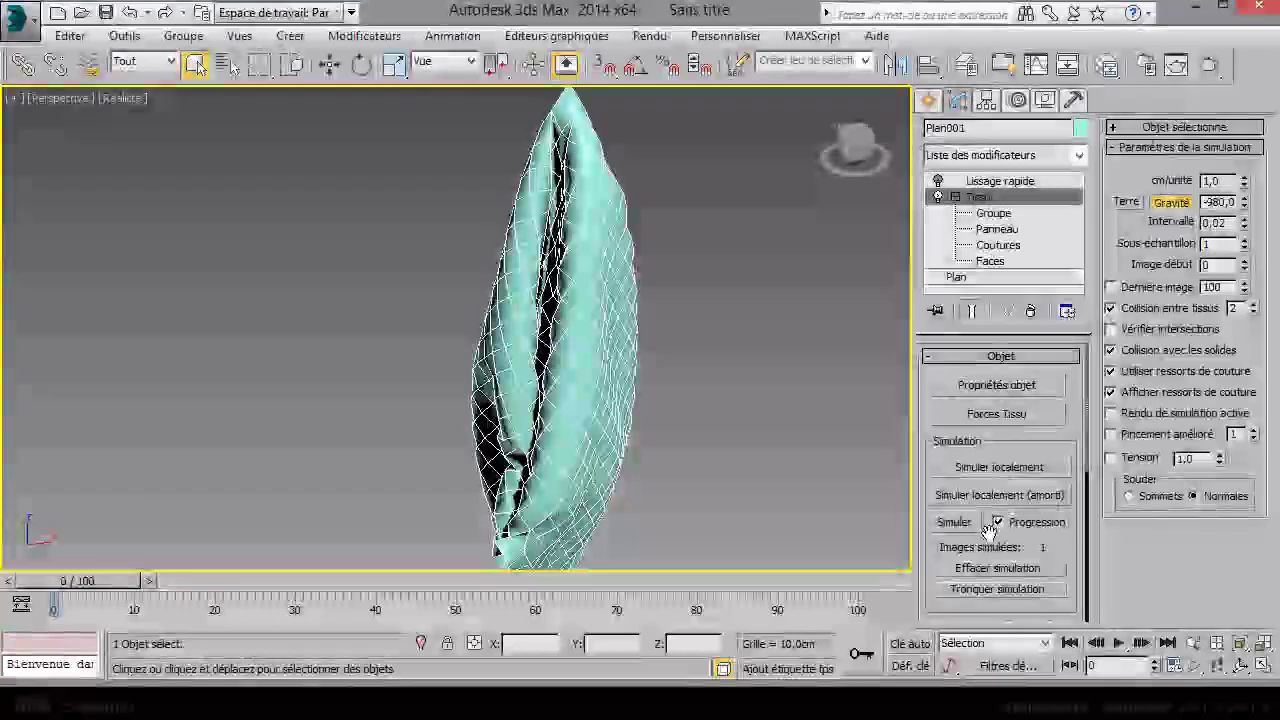
left_click(1017, 383)
left_click_drag(634, 1, 636, 24)
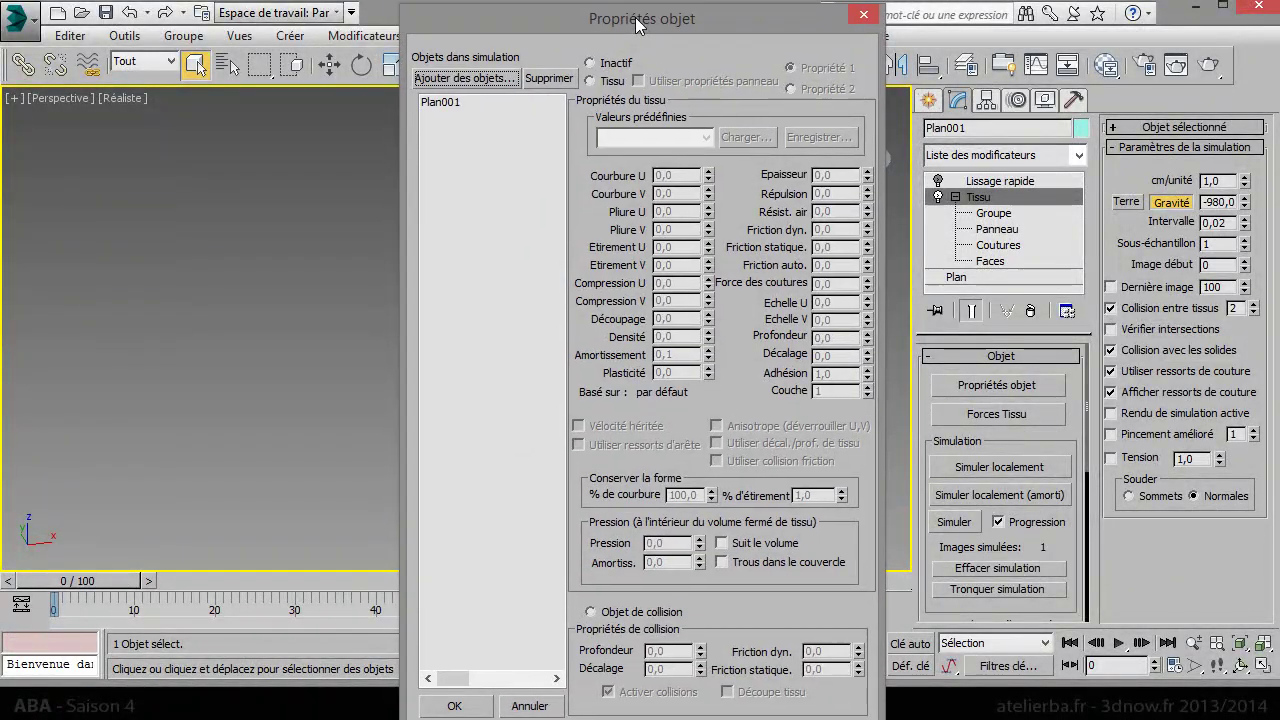
left_click(452, 104)
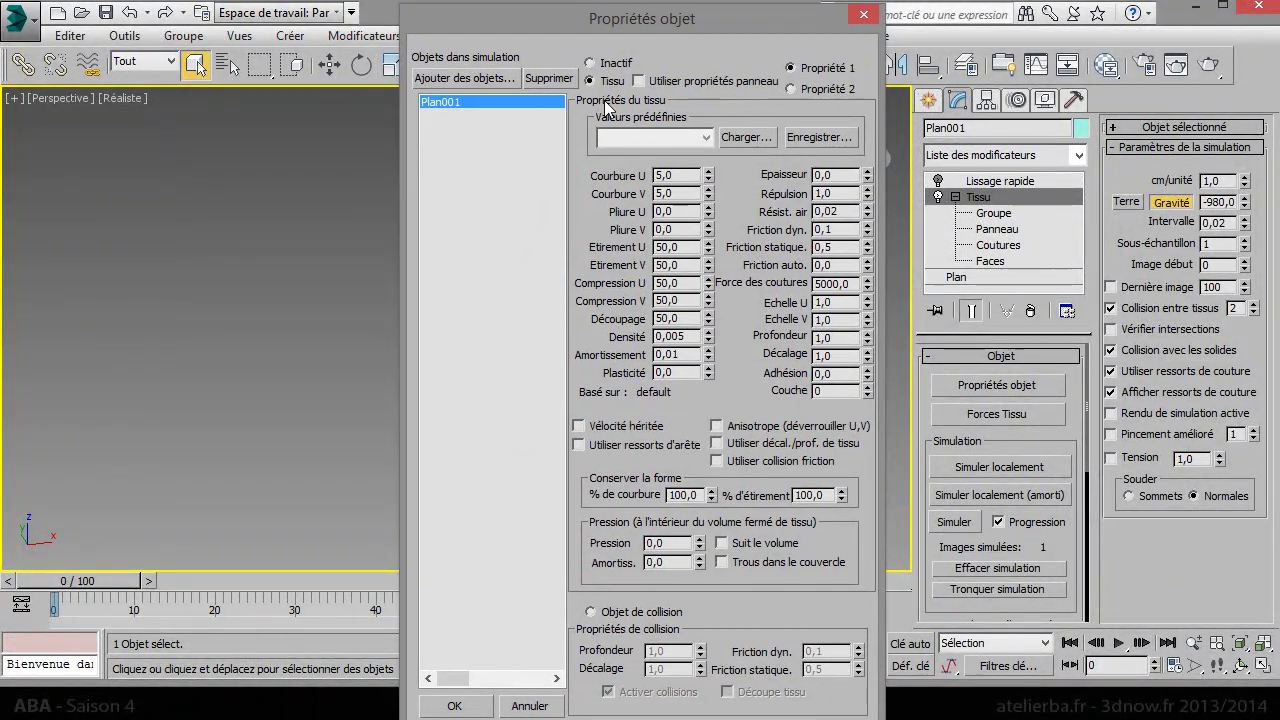
left_click(703, 140)
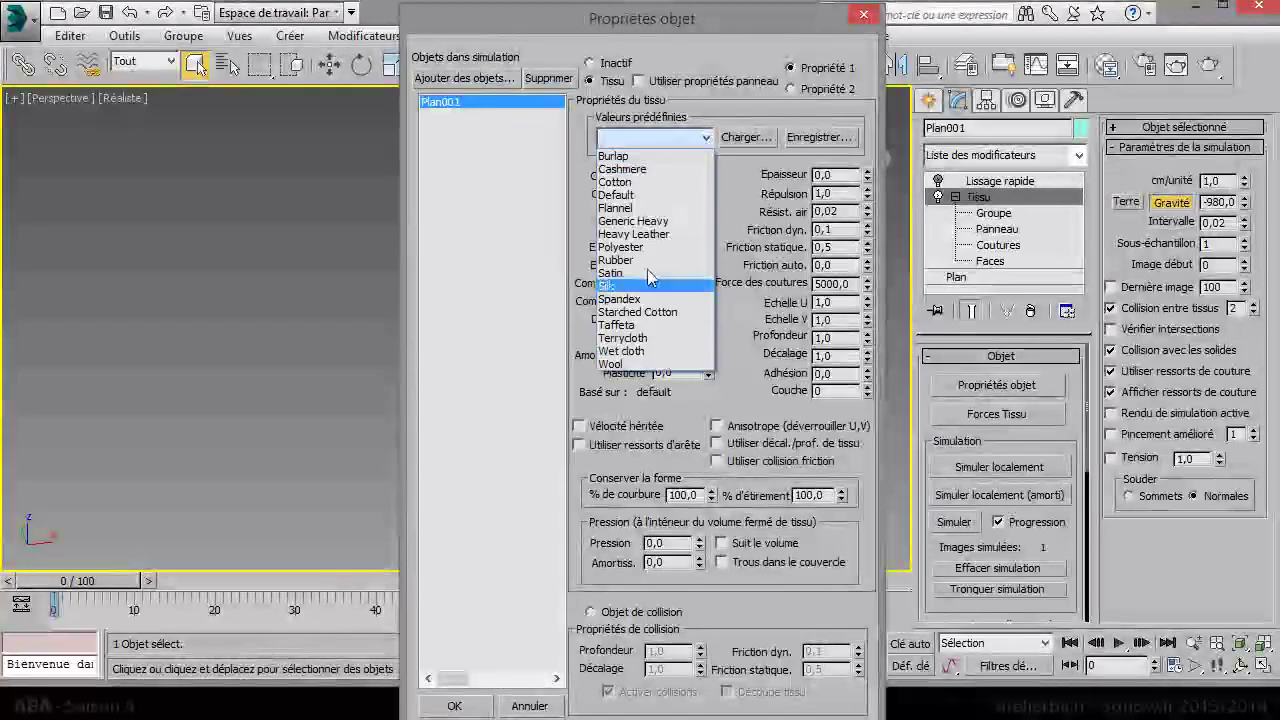
left_click(683, 141)
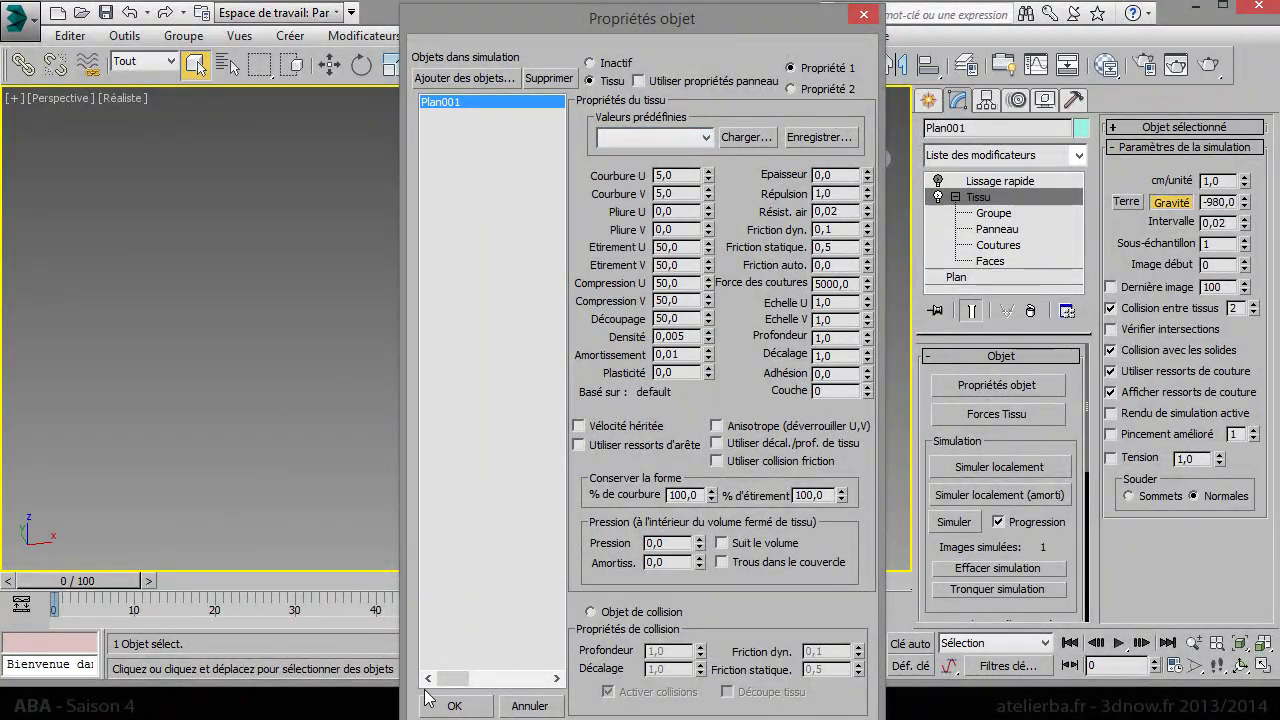
left_click(454, 706)
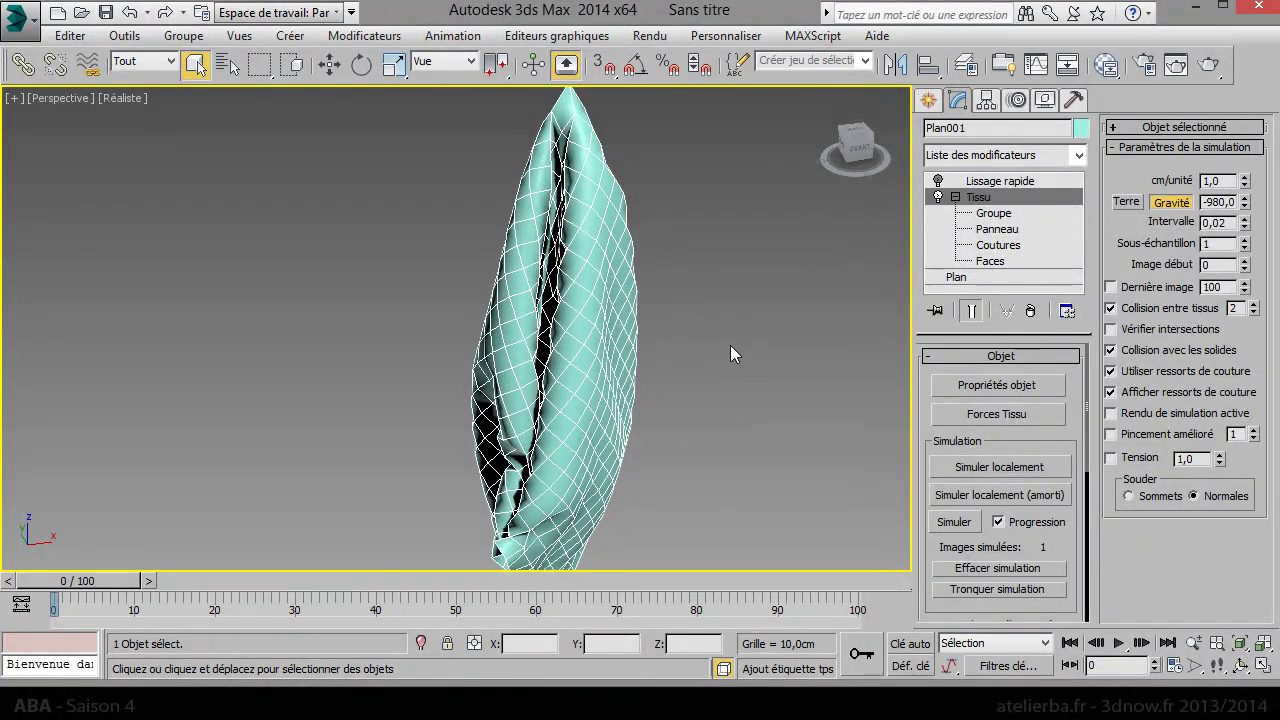
left_click(950, 468)
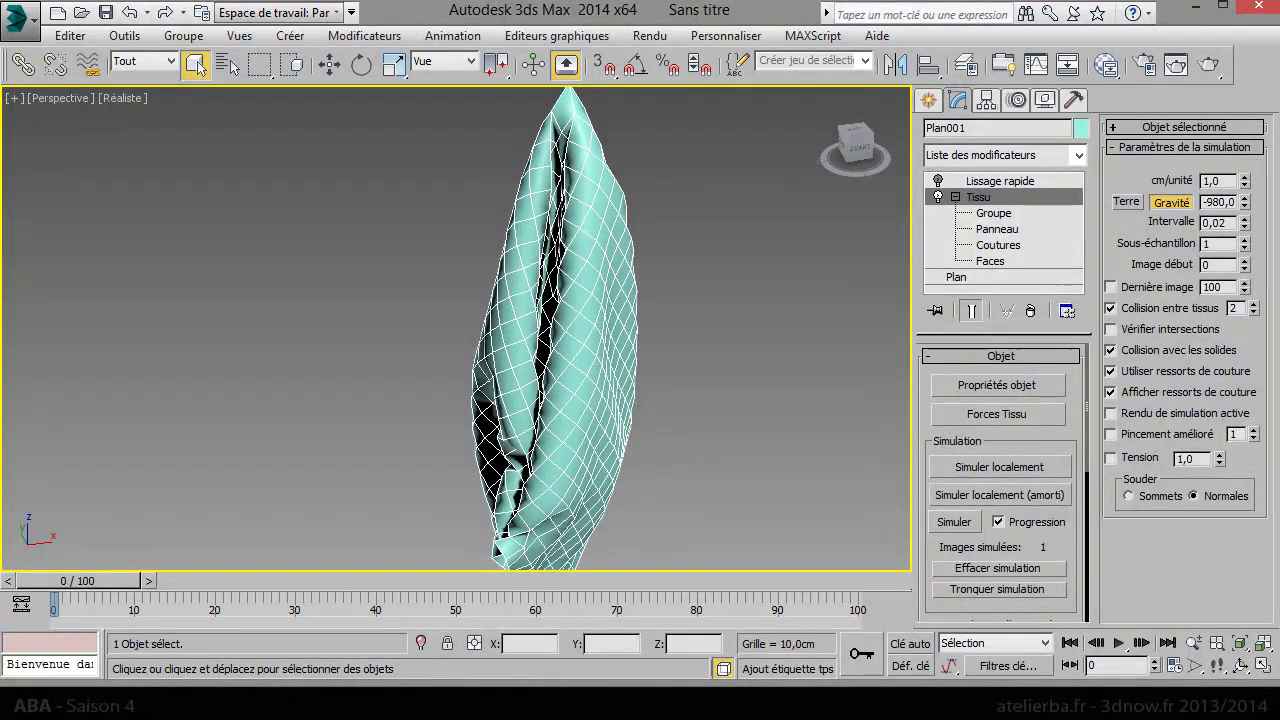